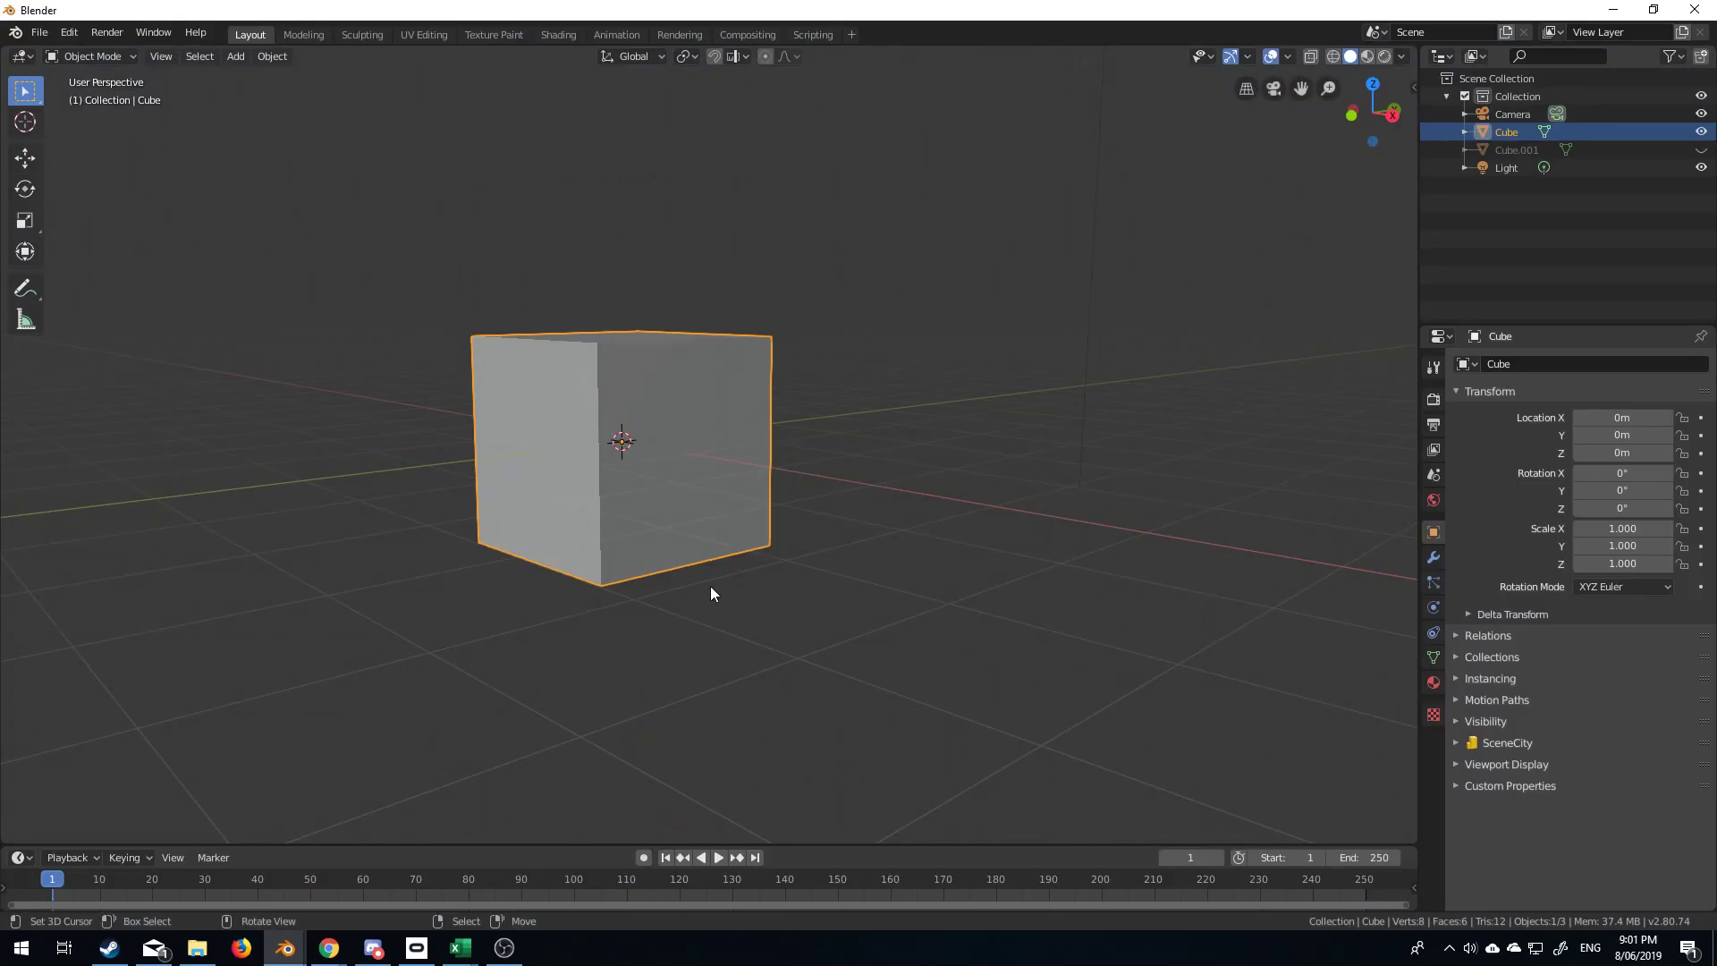
Orbit the viewport around the plain default cube.
middle_drag(711, 587, 757, 505)
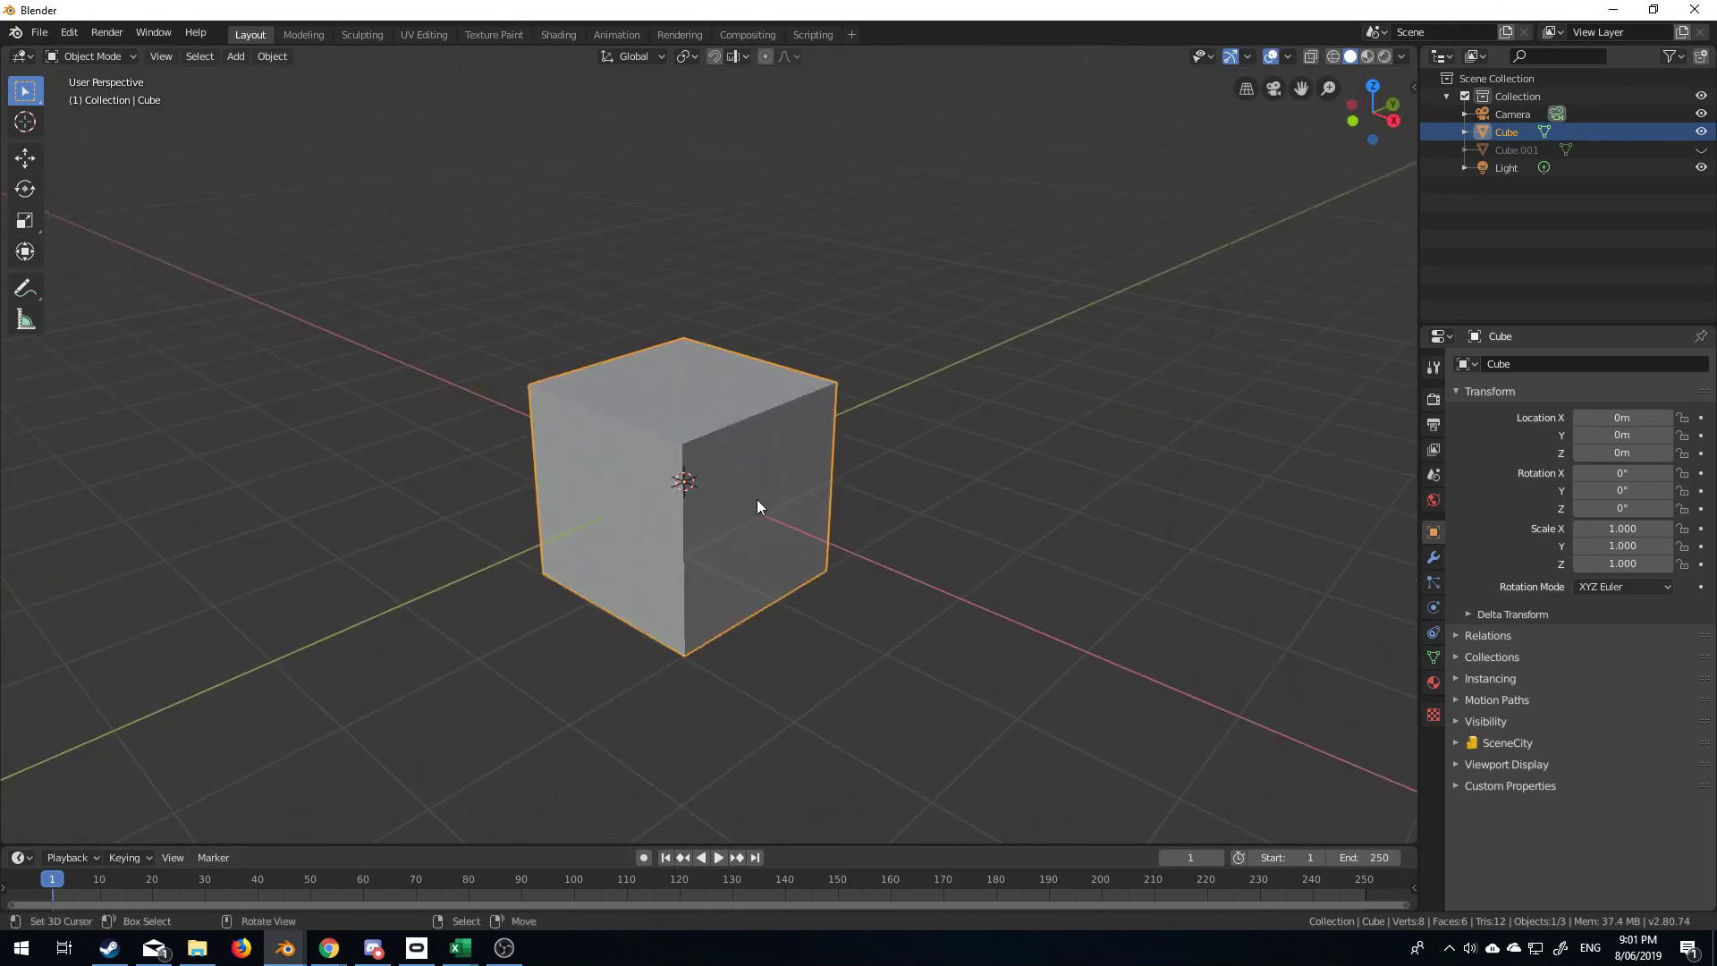
key(F3)
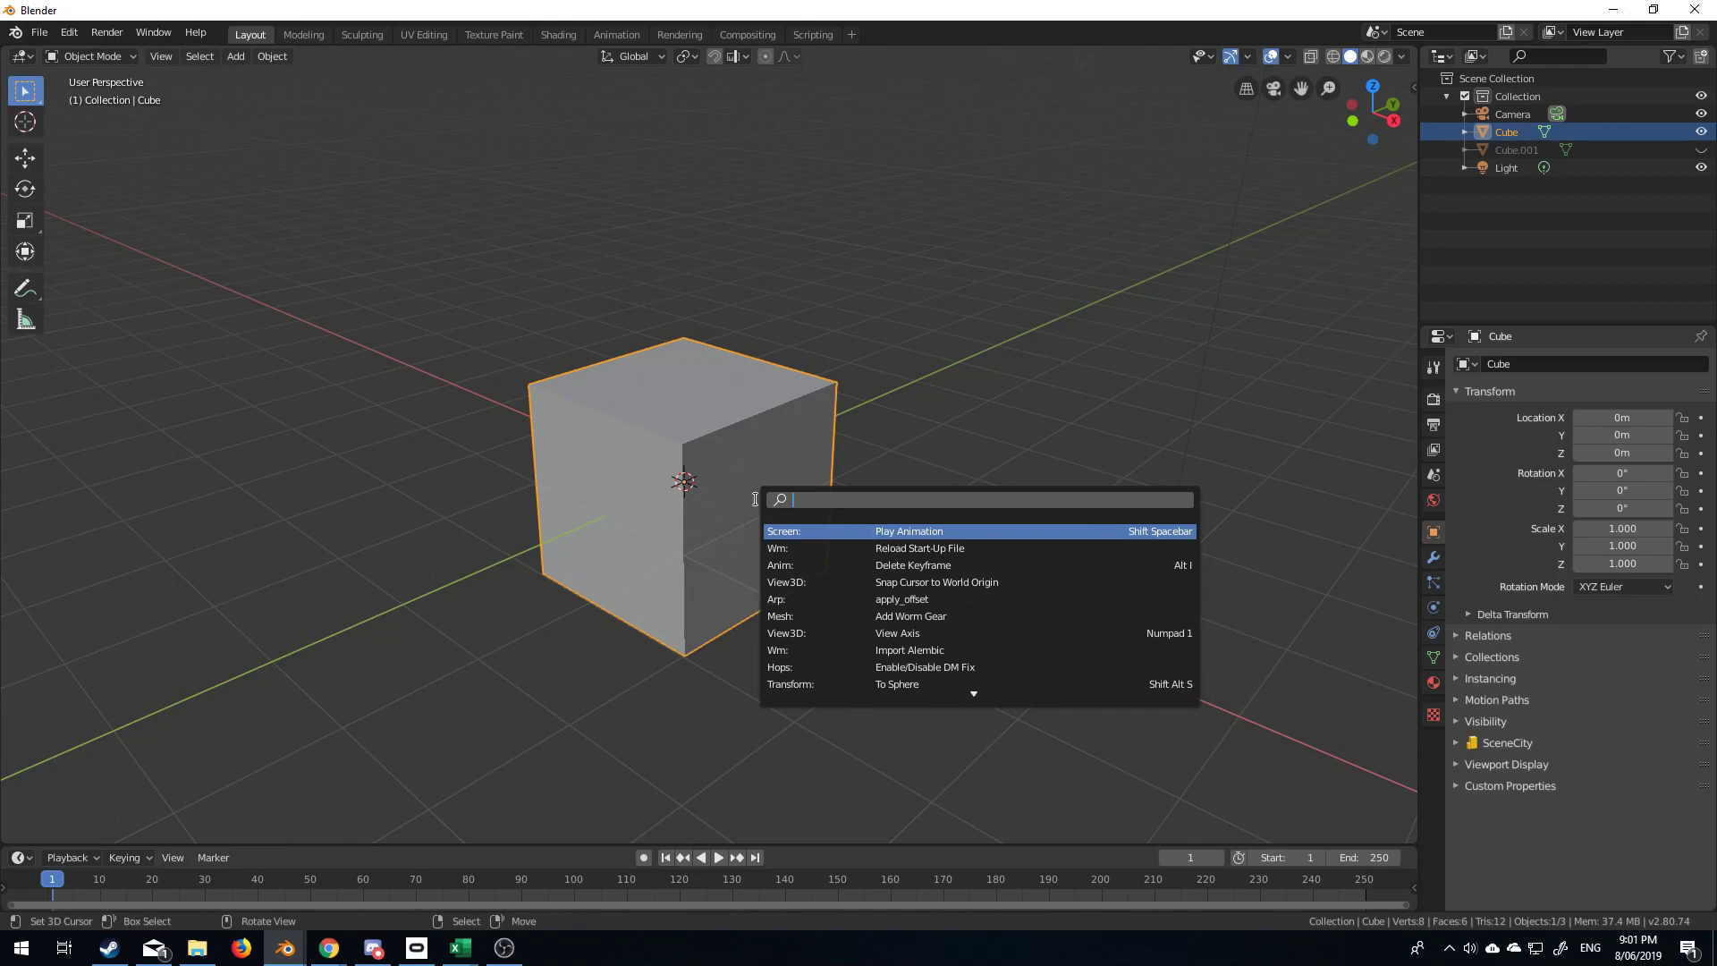
Run Mesh: Generate Plates on the cube from a 'plate' search and zoom in on the plating.
text(plate)
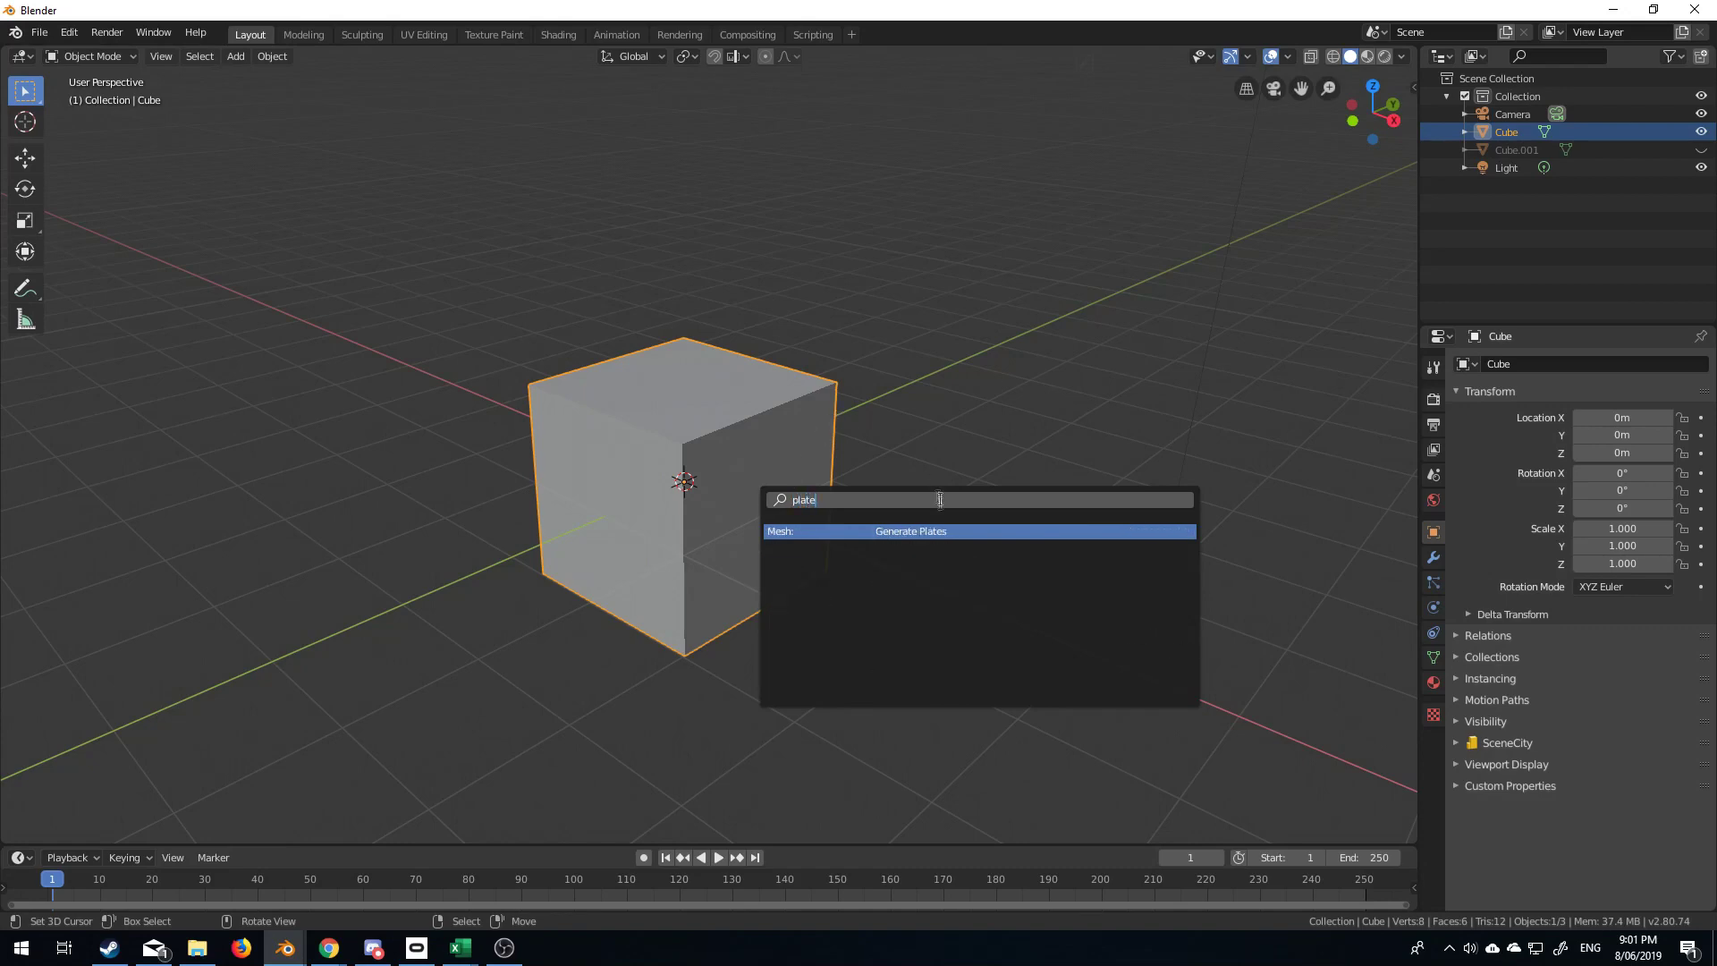
click(942, 532)
mouse_move(942, 531)
middle_down()
mouse_move(844, 517)
mouse_move(791, 551)
mouse_move(918, 571)
mouse_move(945, 553)
mouse_move(925, 529)
middle_up()
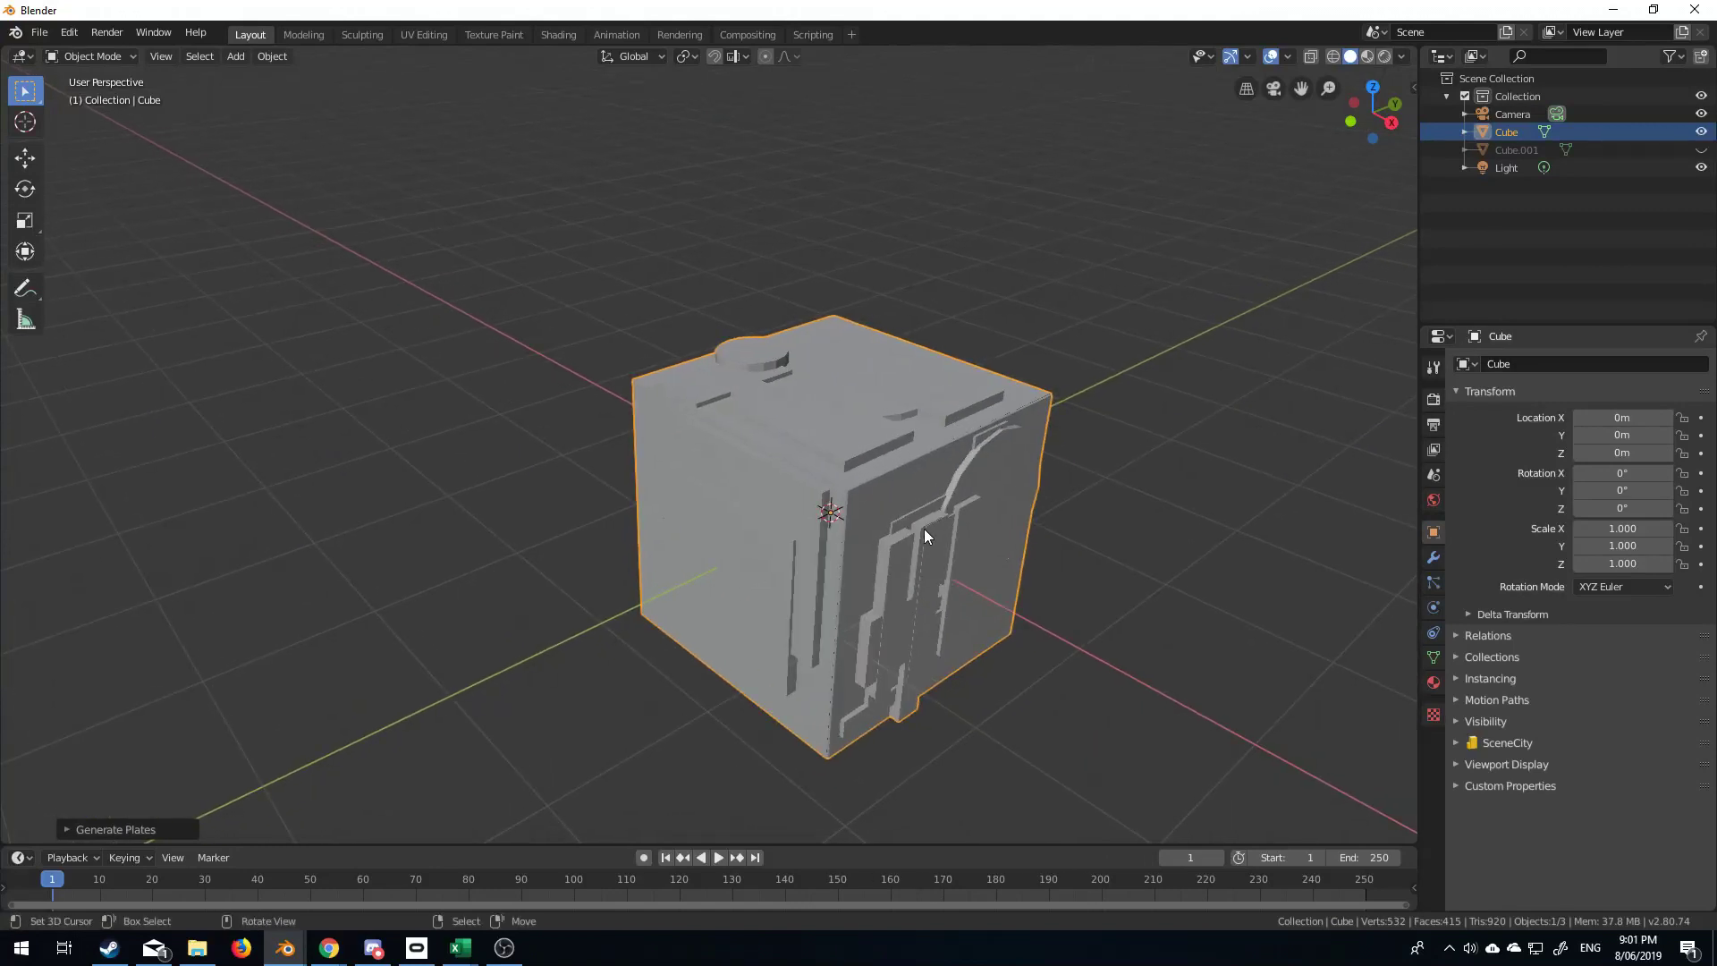
scroll(924, 530, up, 1)
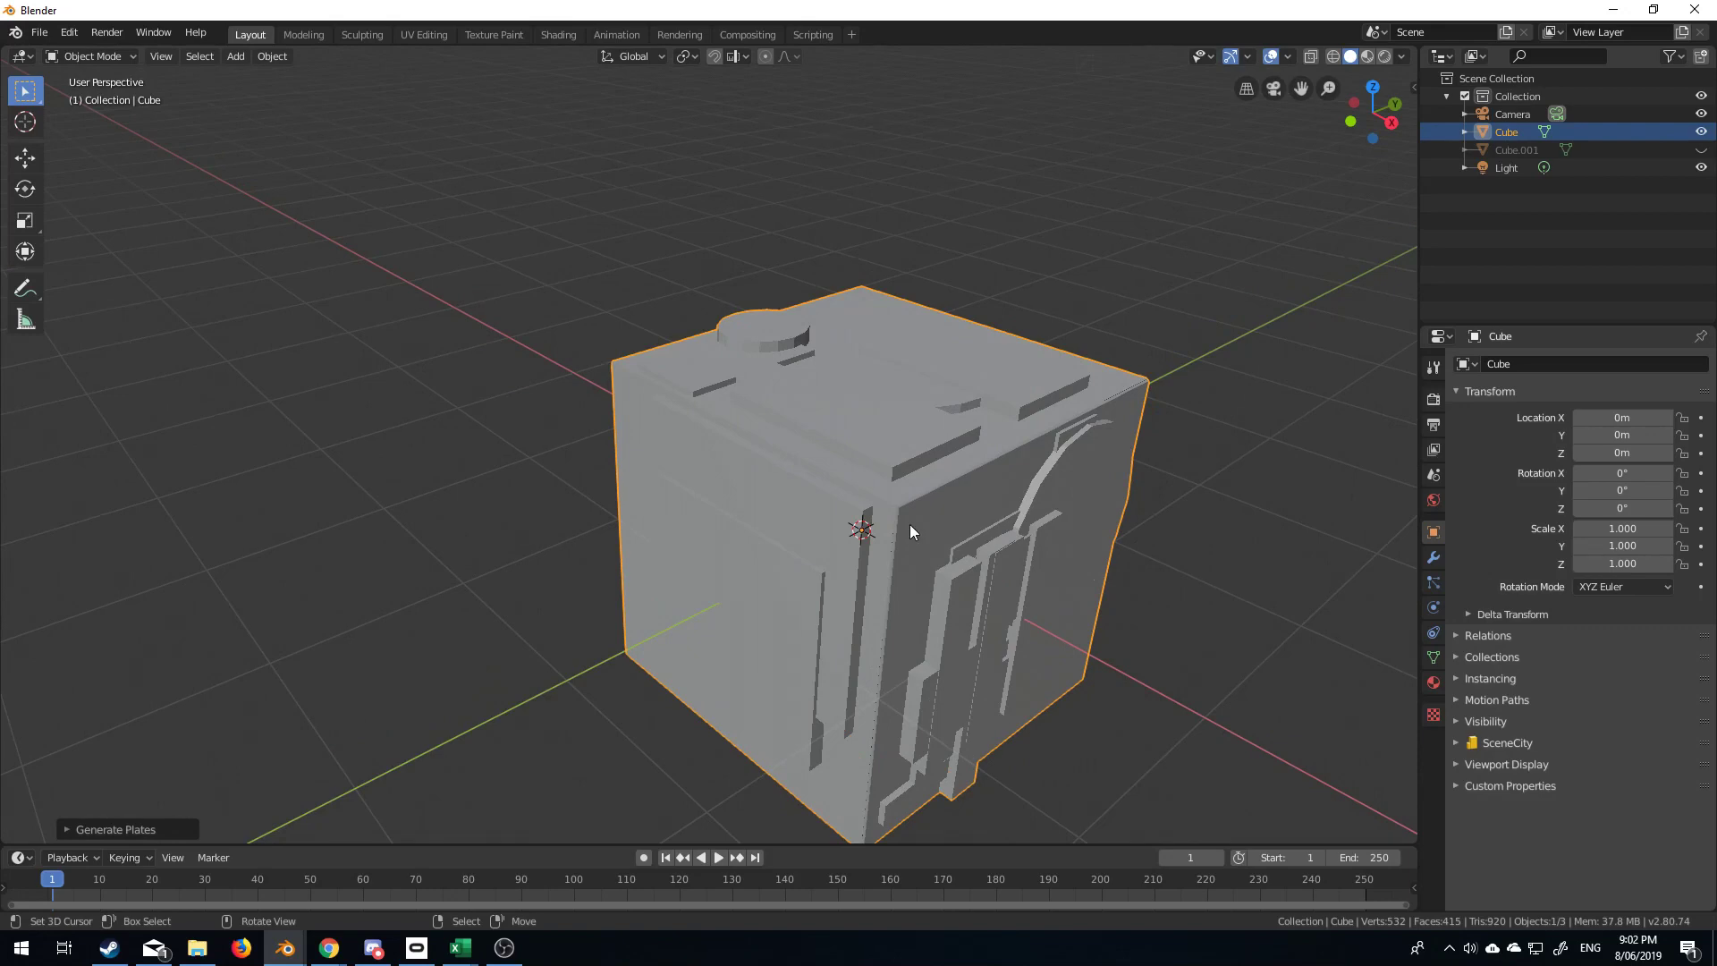
Toggle the cube between Edit and Object Mode while zooming the view.
key(Tab)
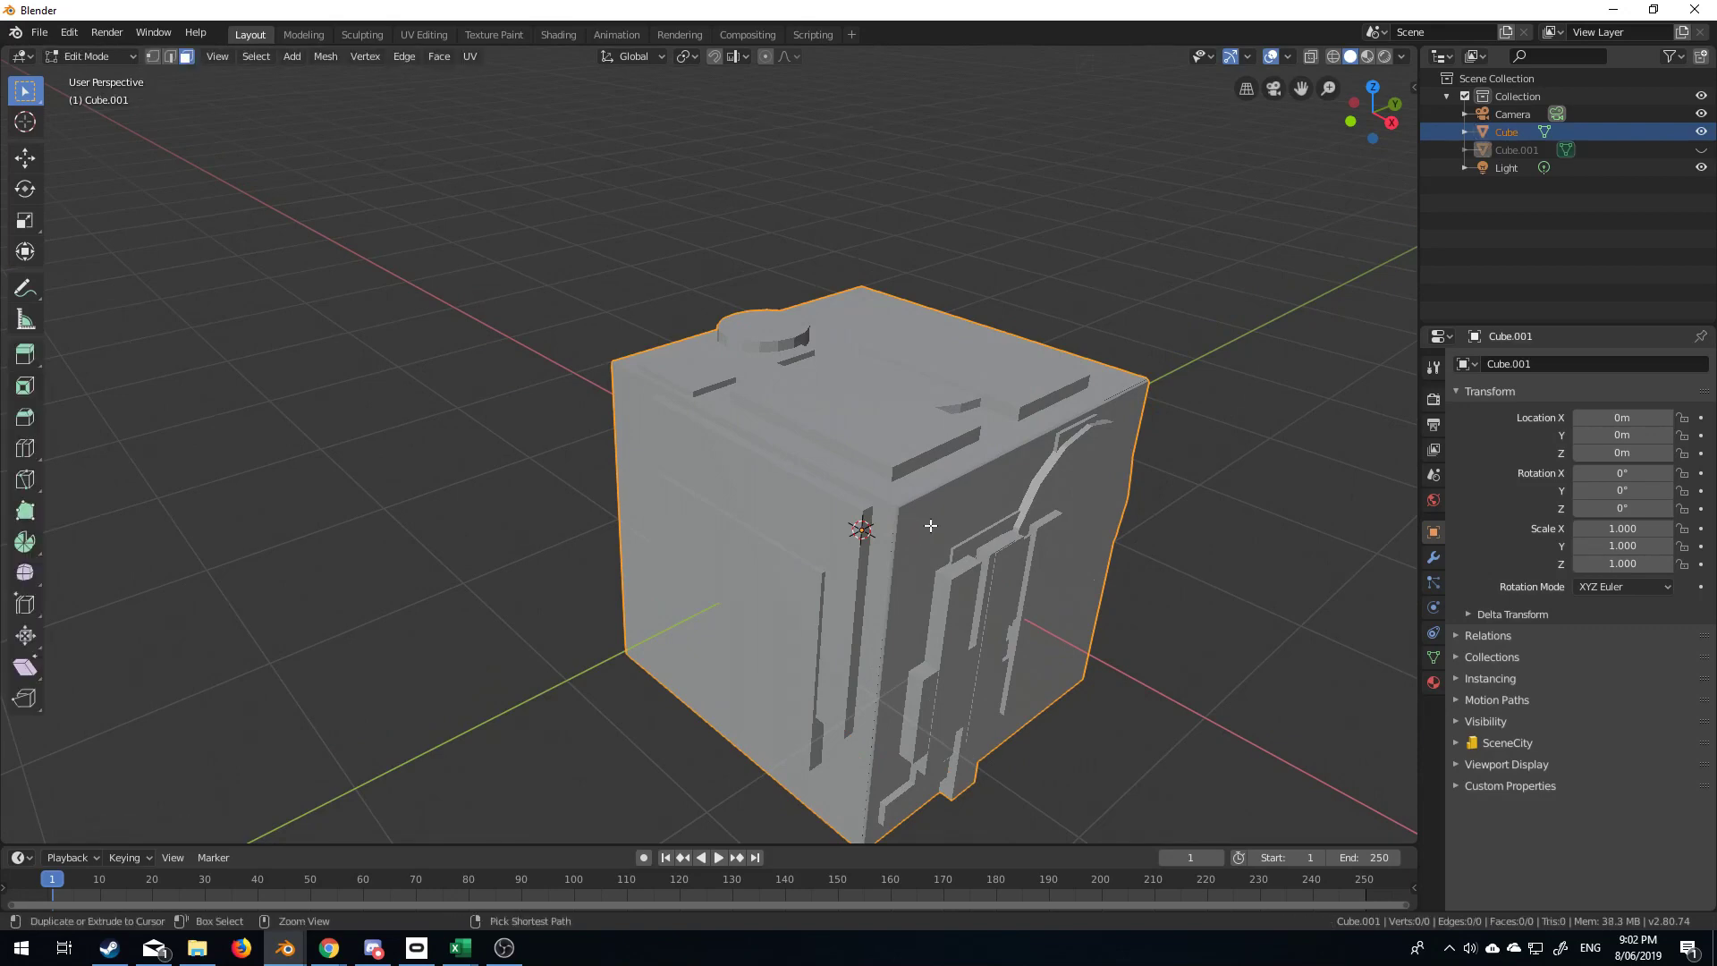
key(Tab)
scroll(931, 532, down, 2)
key(Tab)
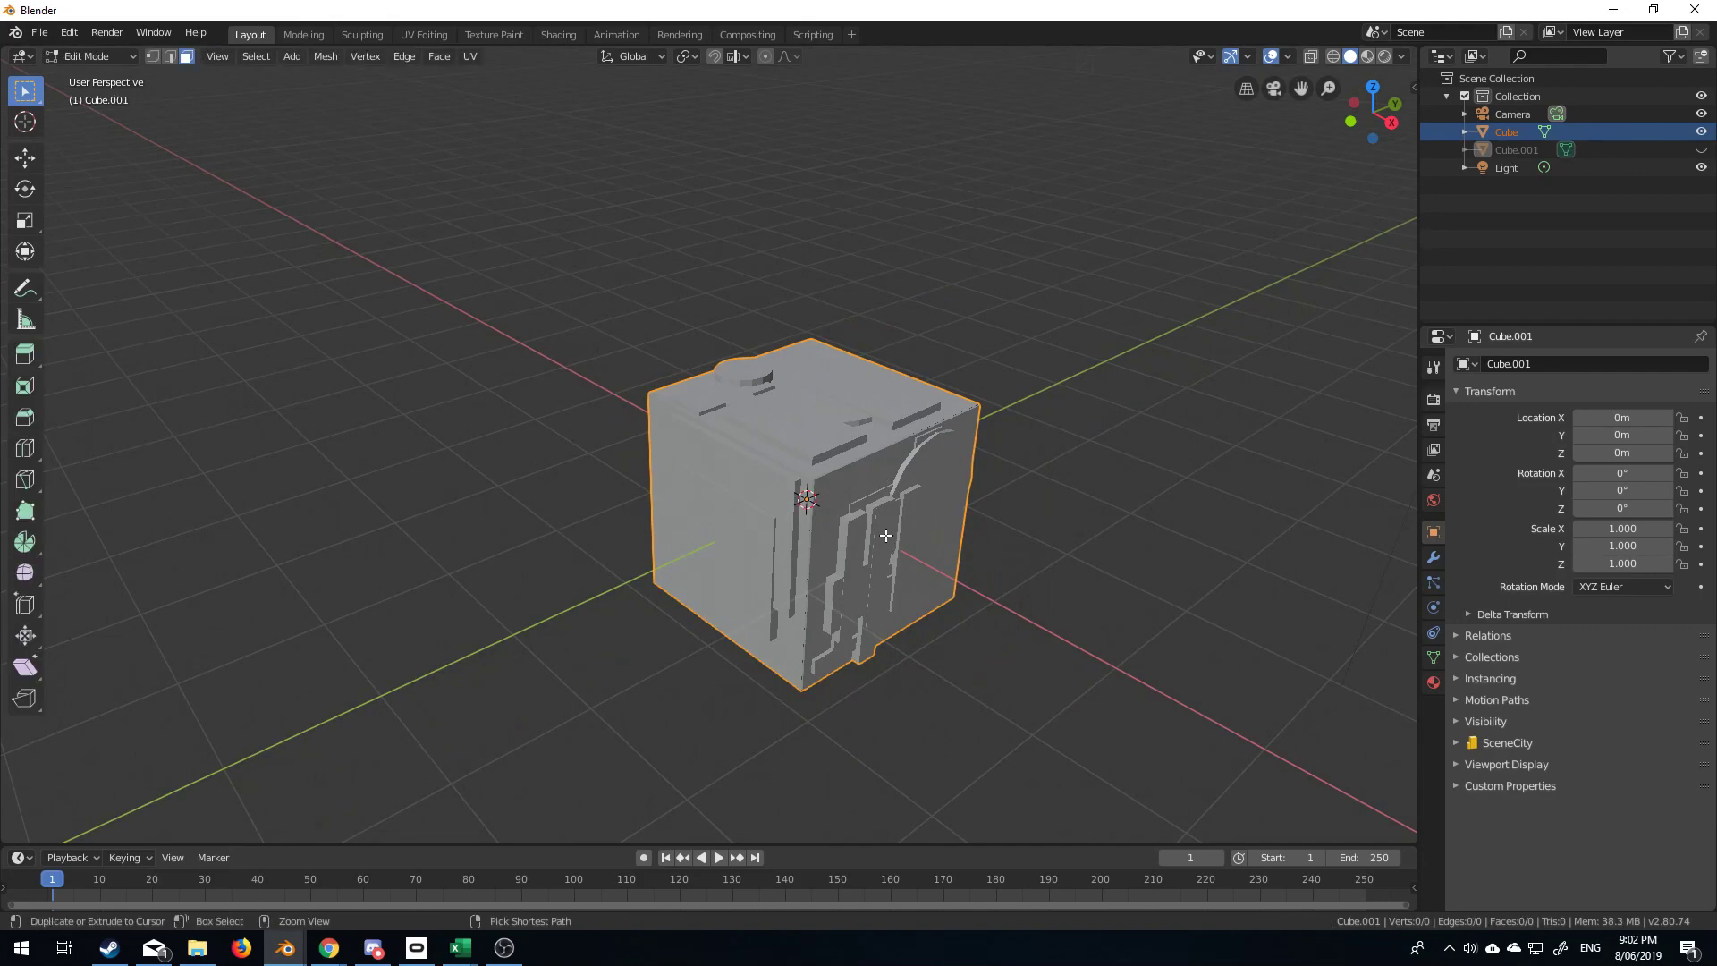
key(Tab)
scroll(780, 601, up, 3)
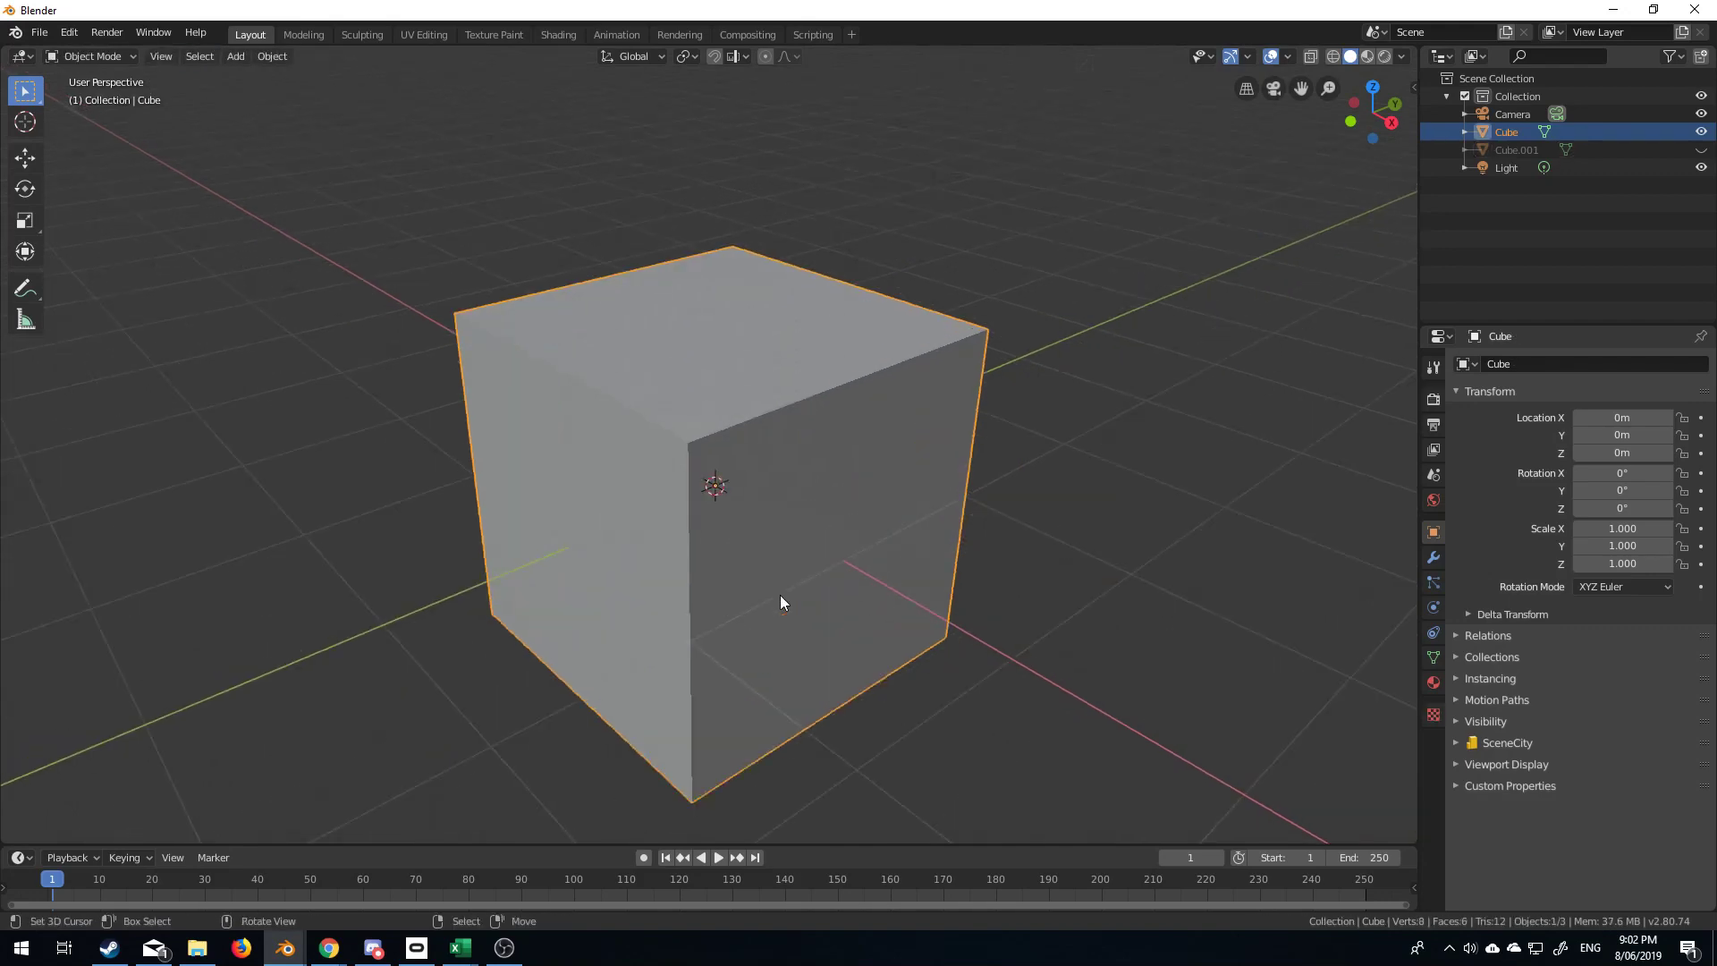
Subdivide the whole cube mesh three times to an 8×8 grid per side.
key(Tab)
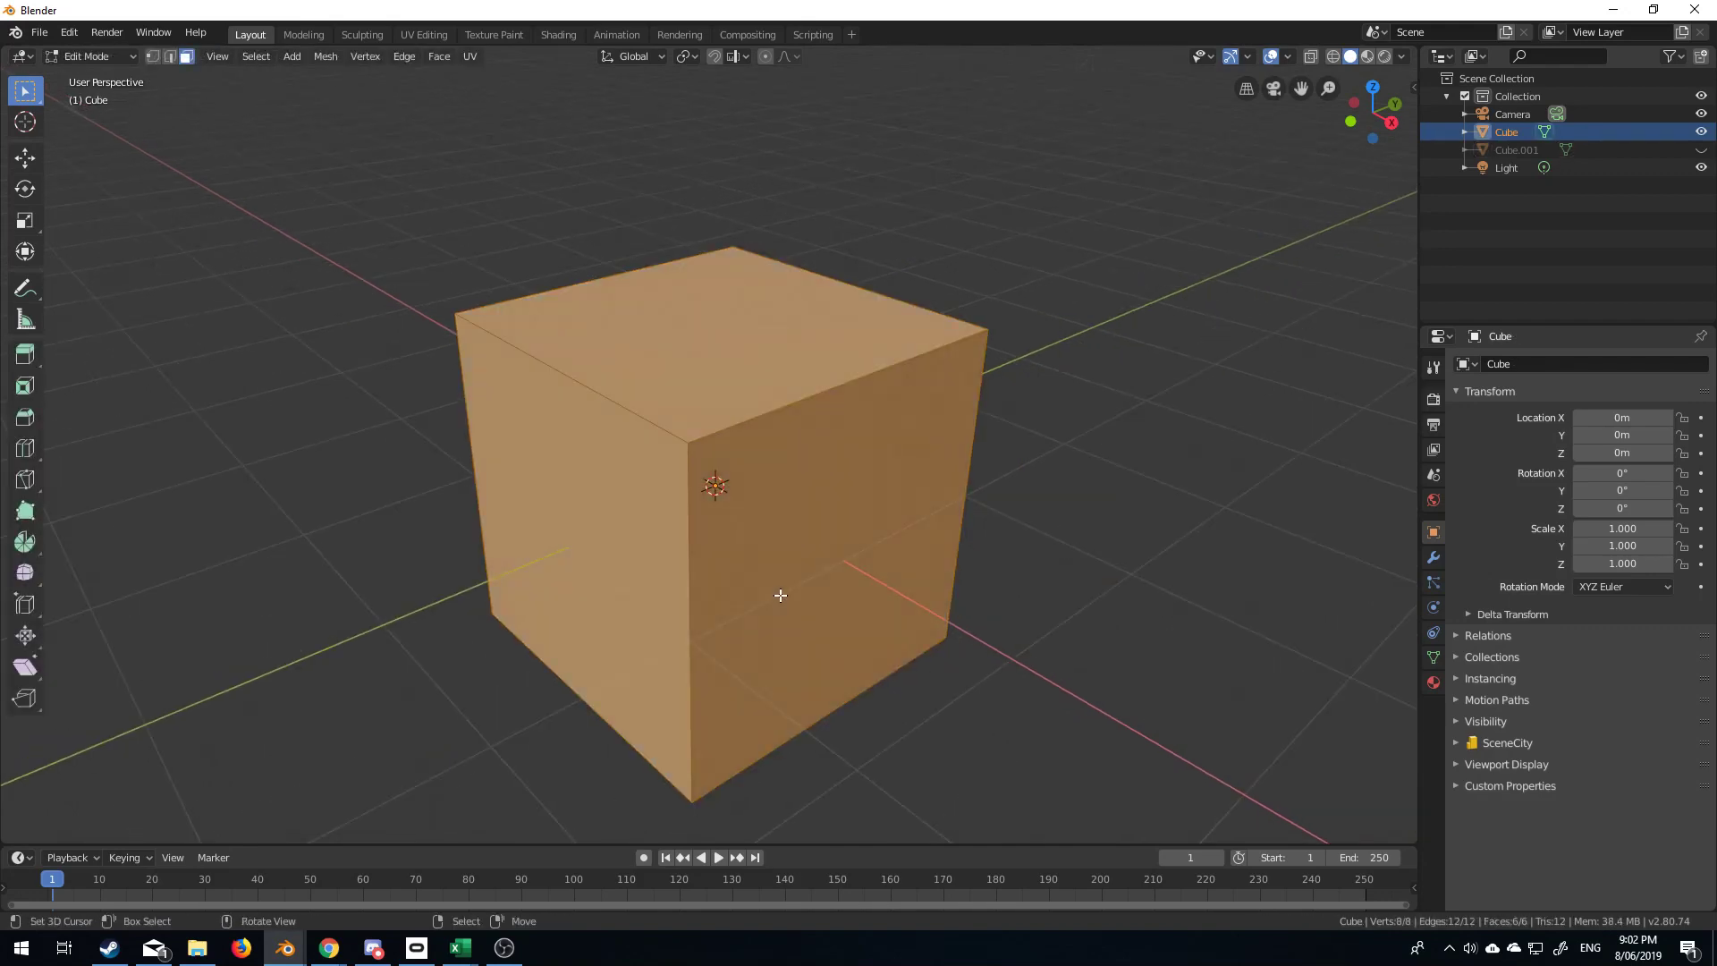
right_click(781, 595)
click(764, 534)
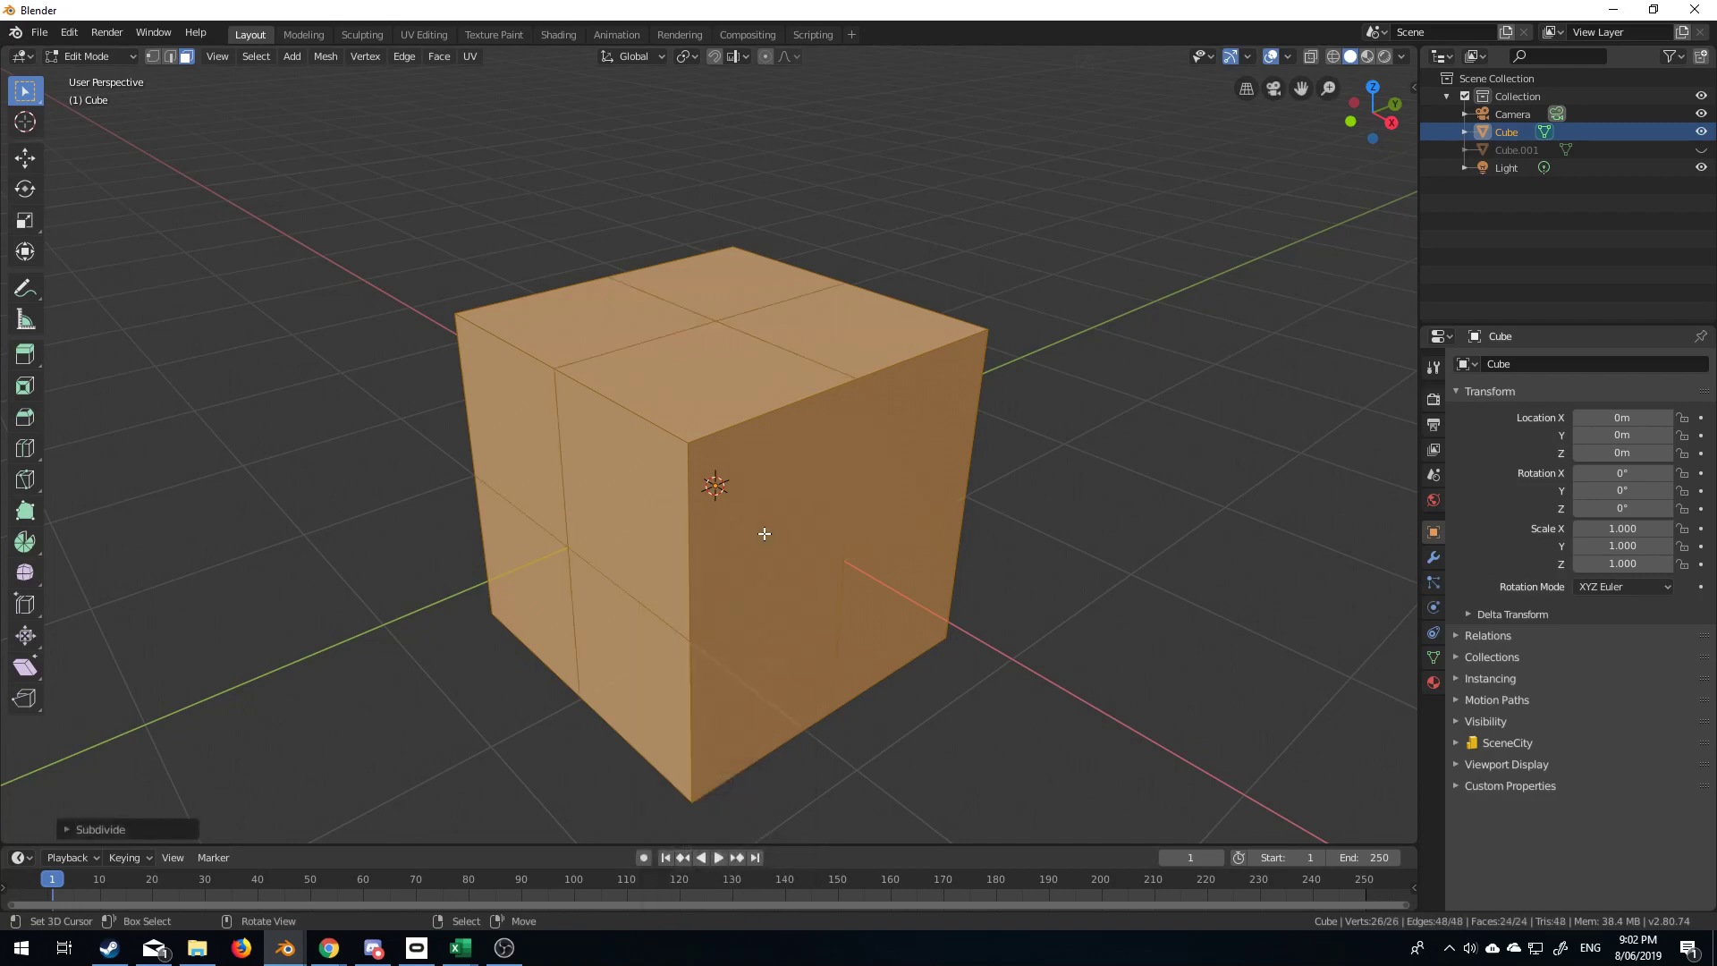
right_click(764, 533)
click(764, 533)
right_click(764, 533)
click(764, 533)
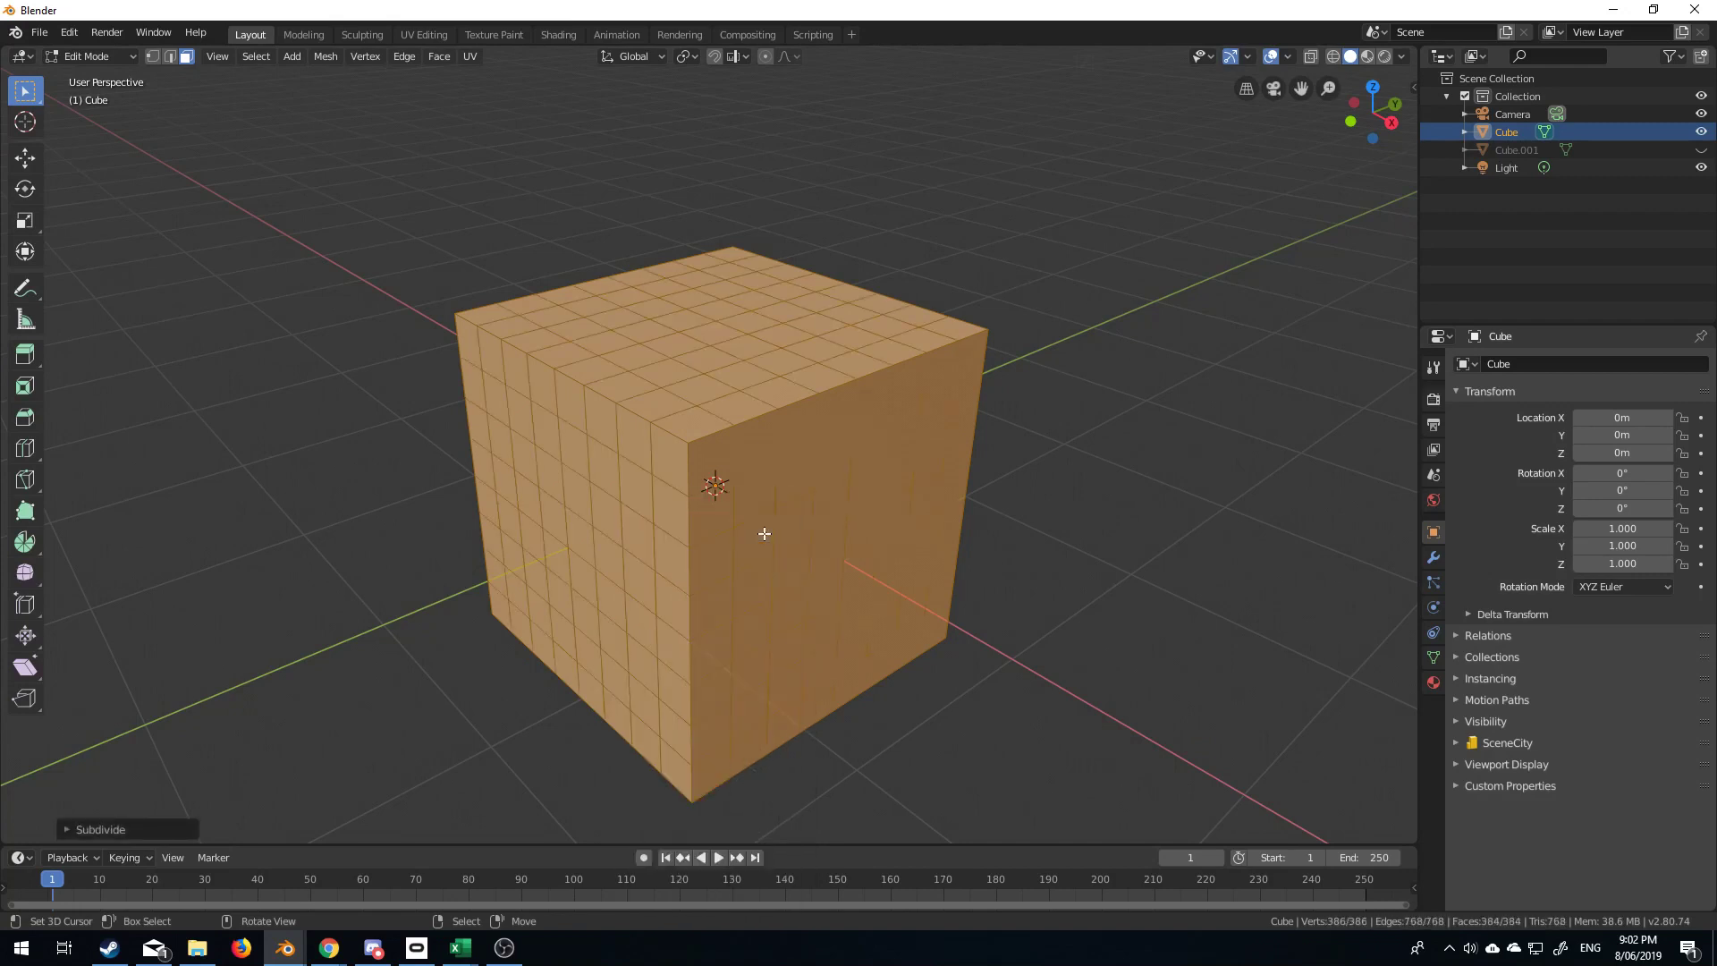
Regenerate plates on the subdivided cube, view them frontally, then hide the cube.
key(F3)
text(plate)
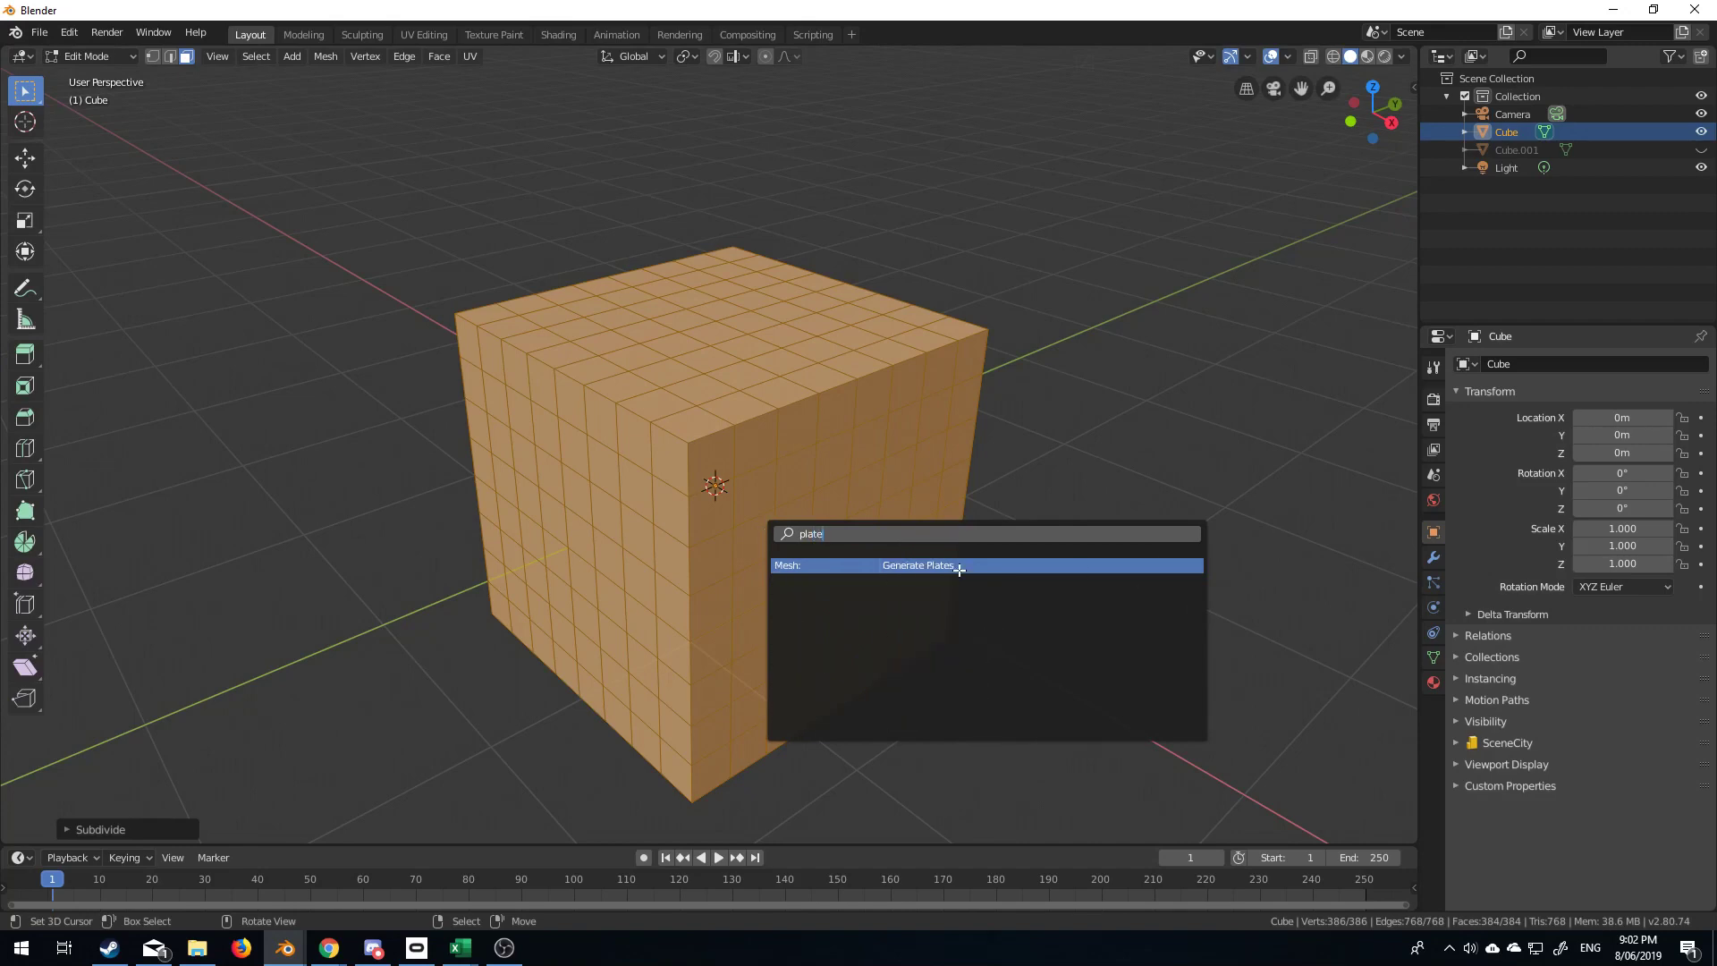
key(Return)
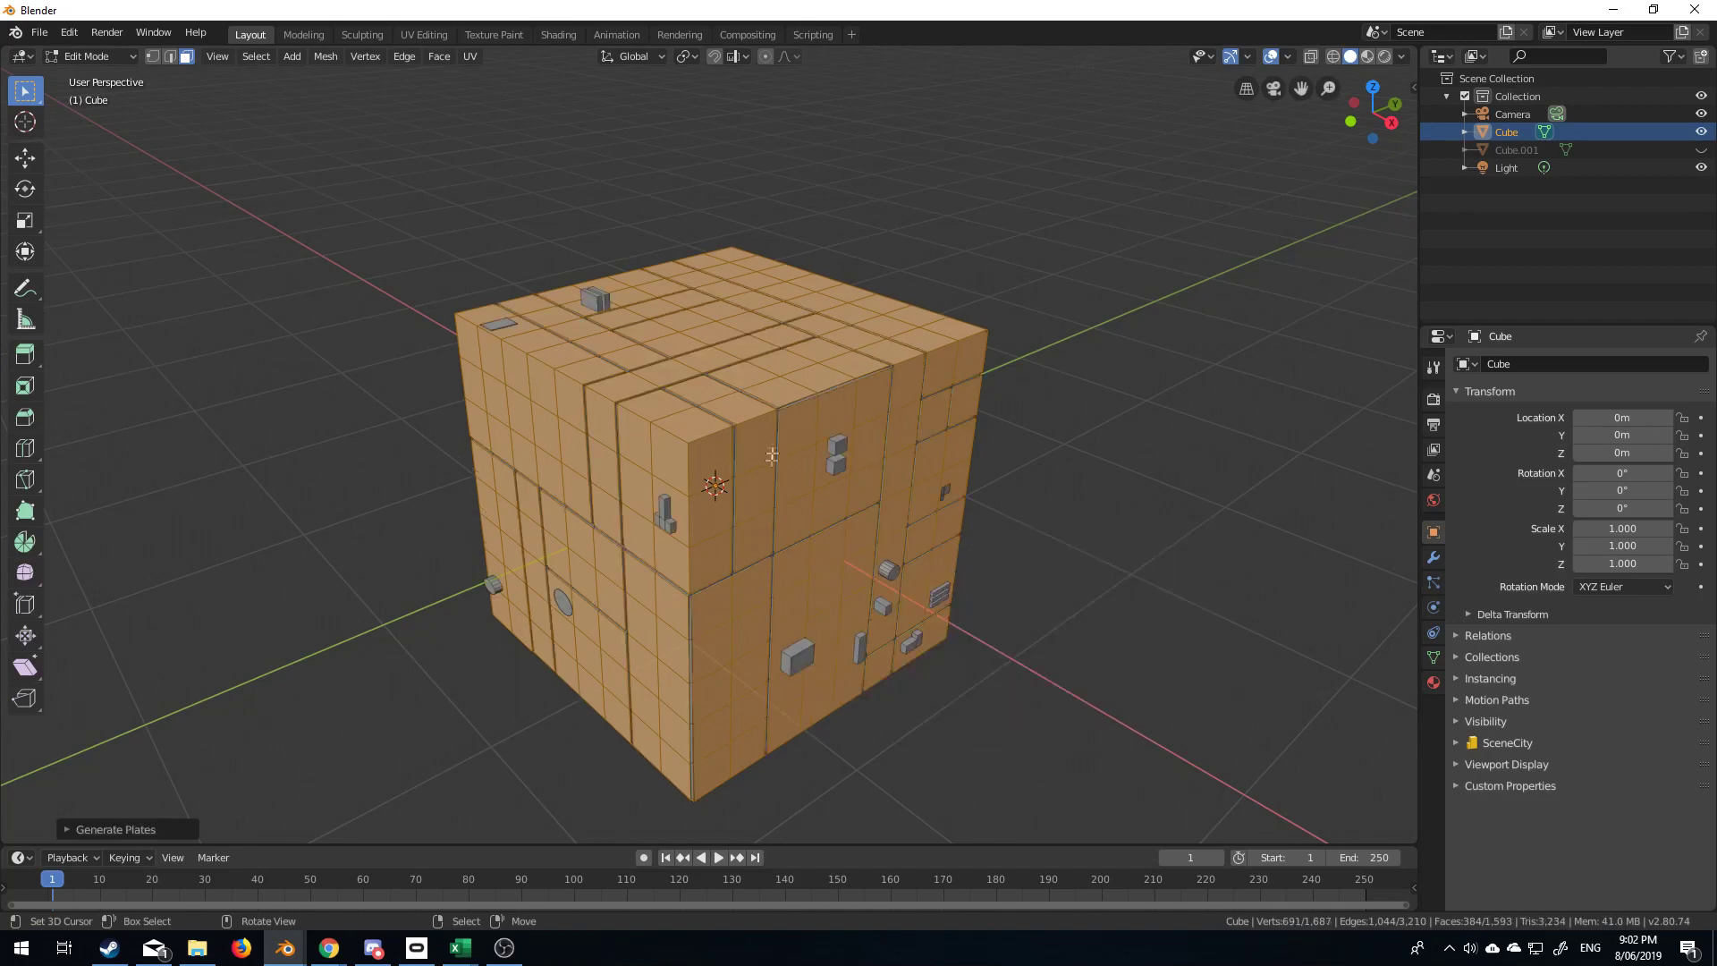
key(Tab)
mouse_move(754, 486)
middle_down()
mouse_move(821, 475)
mouse_move(713, 532)
mouse_move(746, 531)
middle_up()
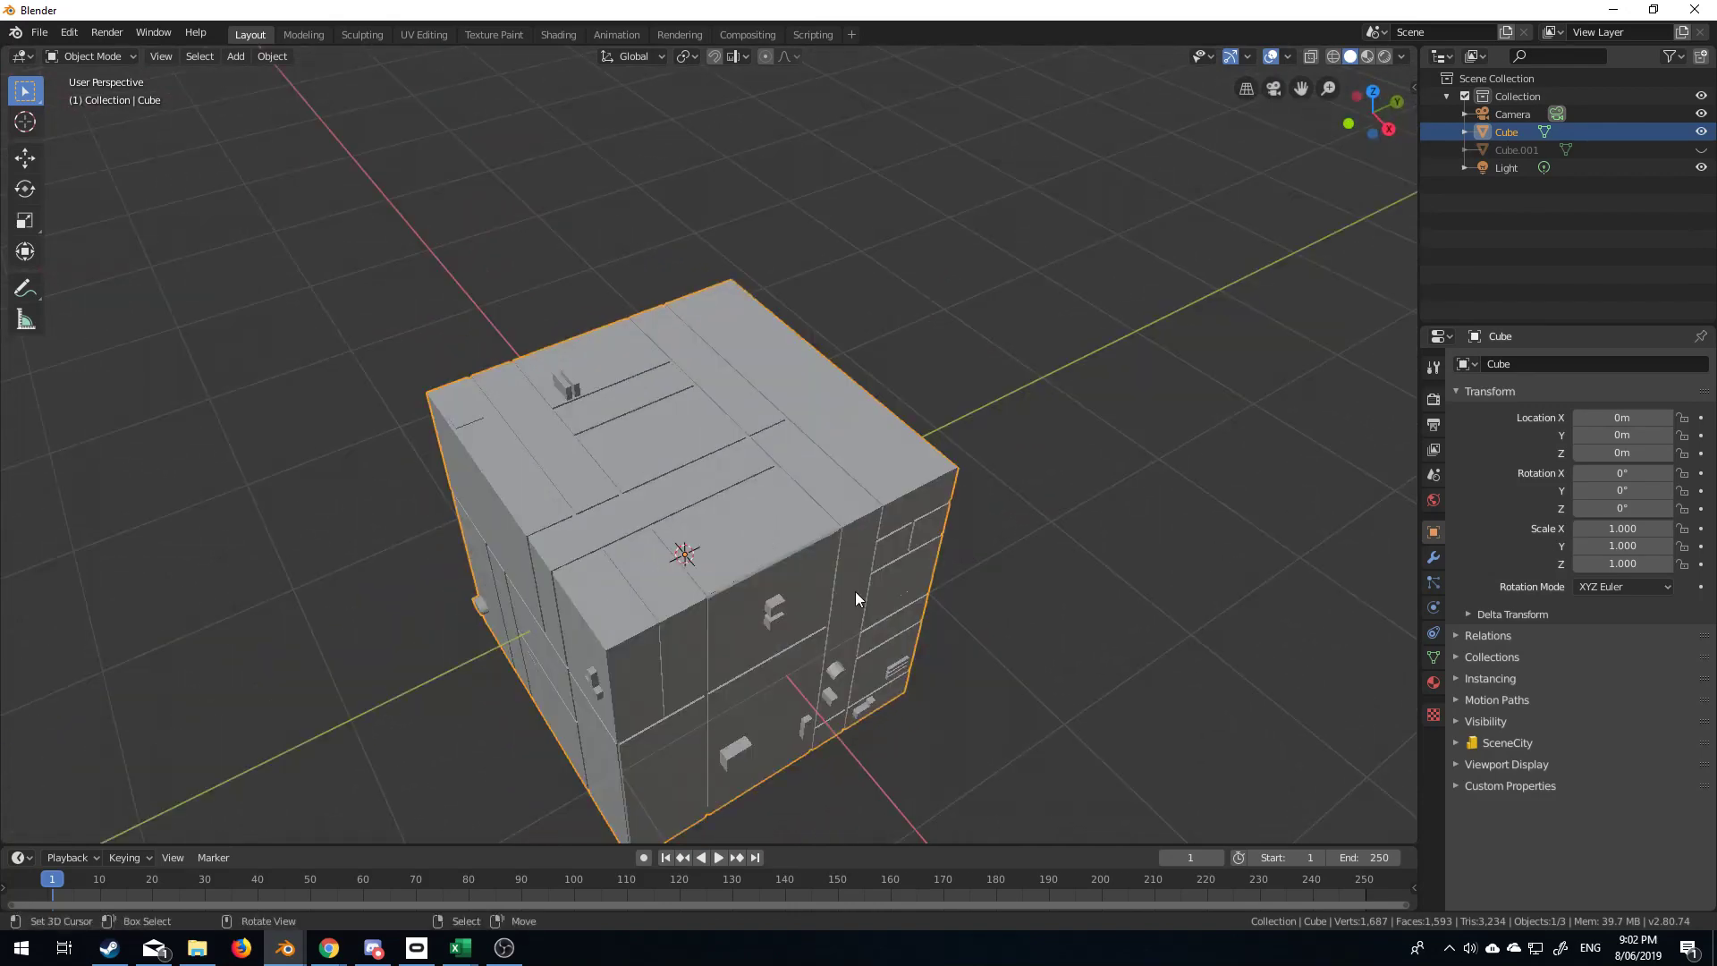
click(1701, 132)
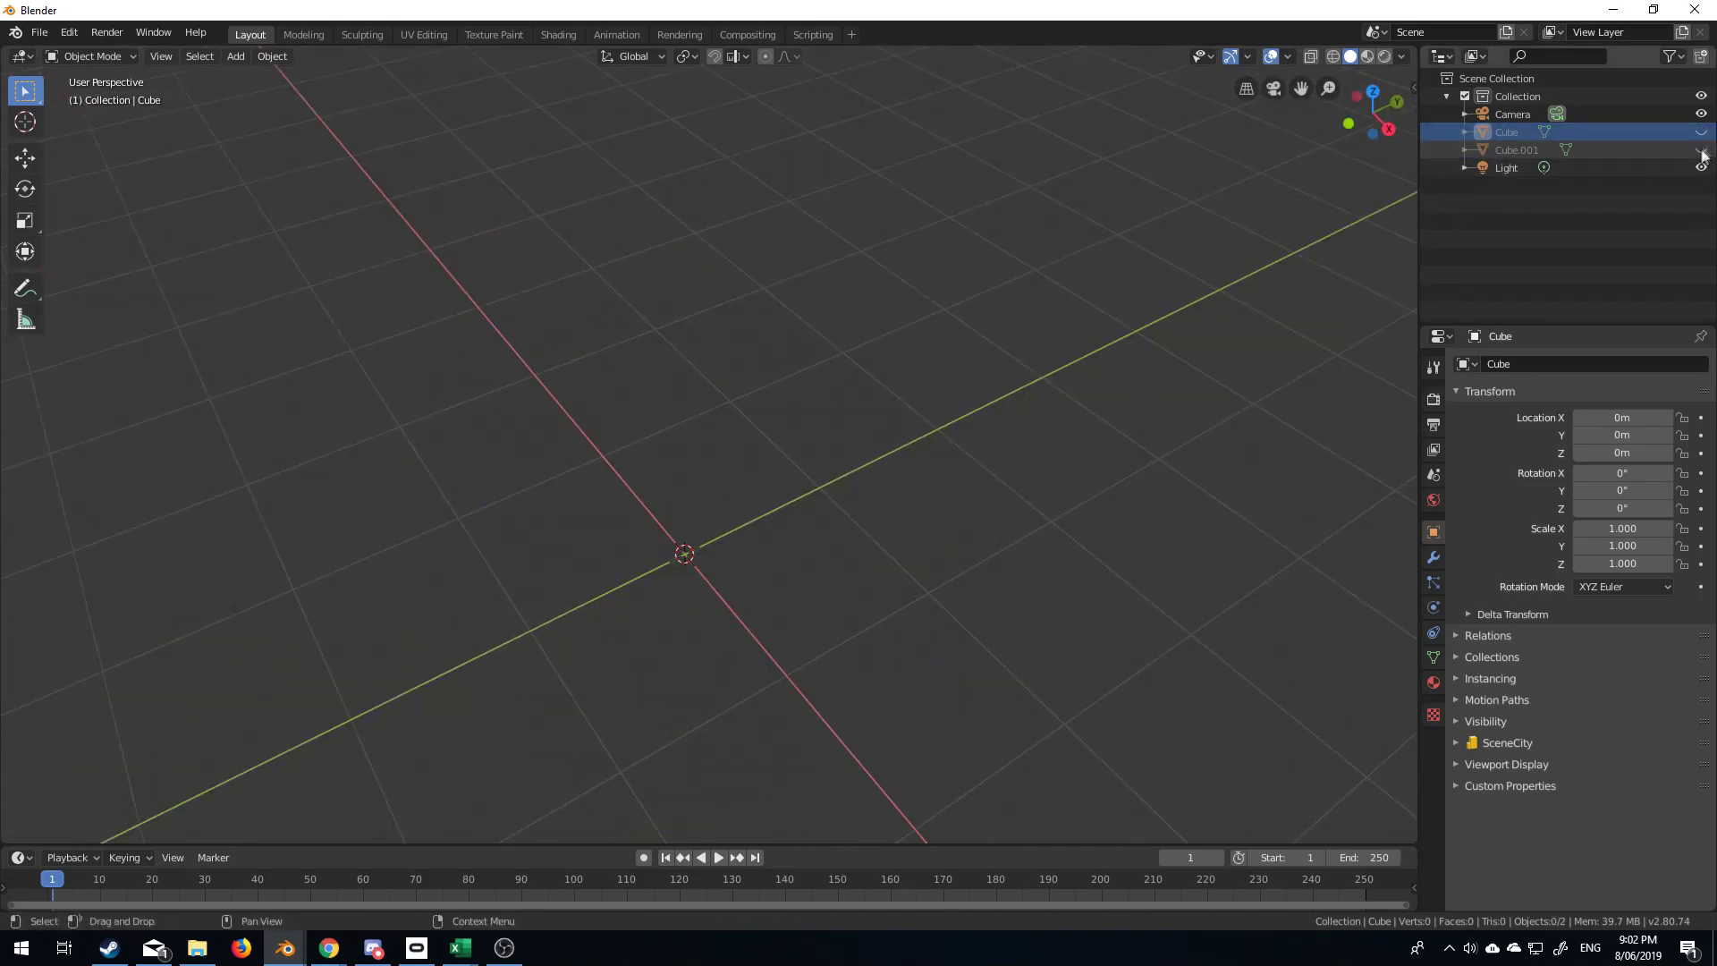
Unhide the stepped Cube.001 hull, orbit around it and select it.
click(1701, 149)
scroll(1203, 517, down, 5)
middle_drag(926, 664, 994, 620)
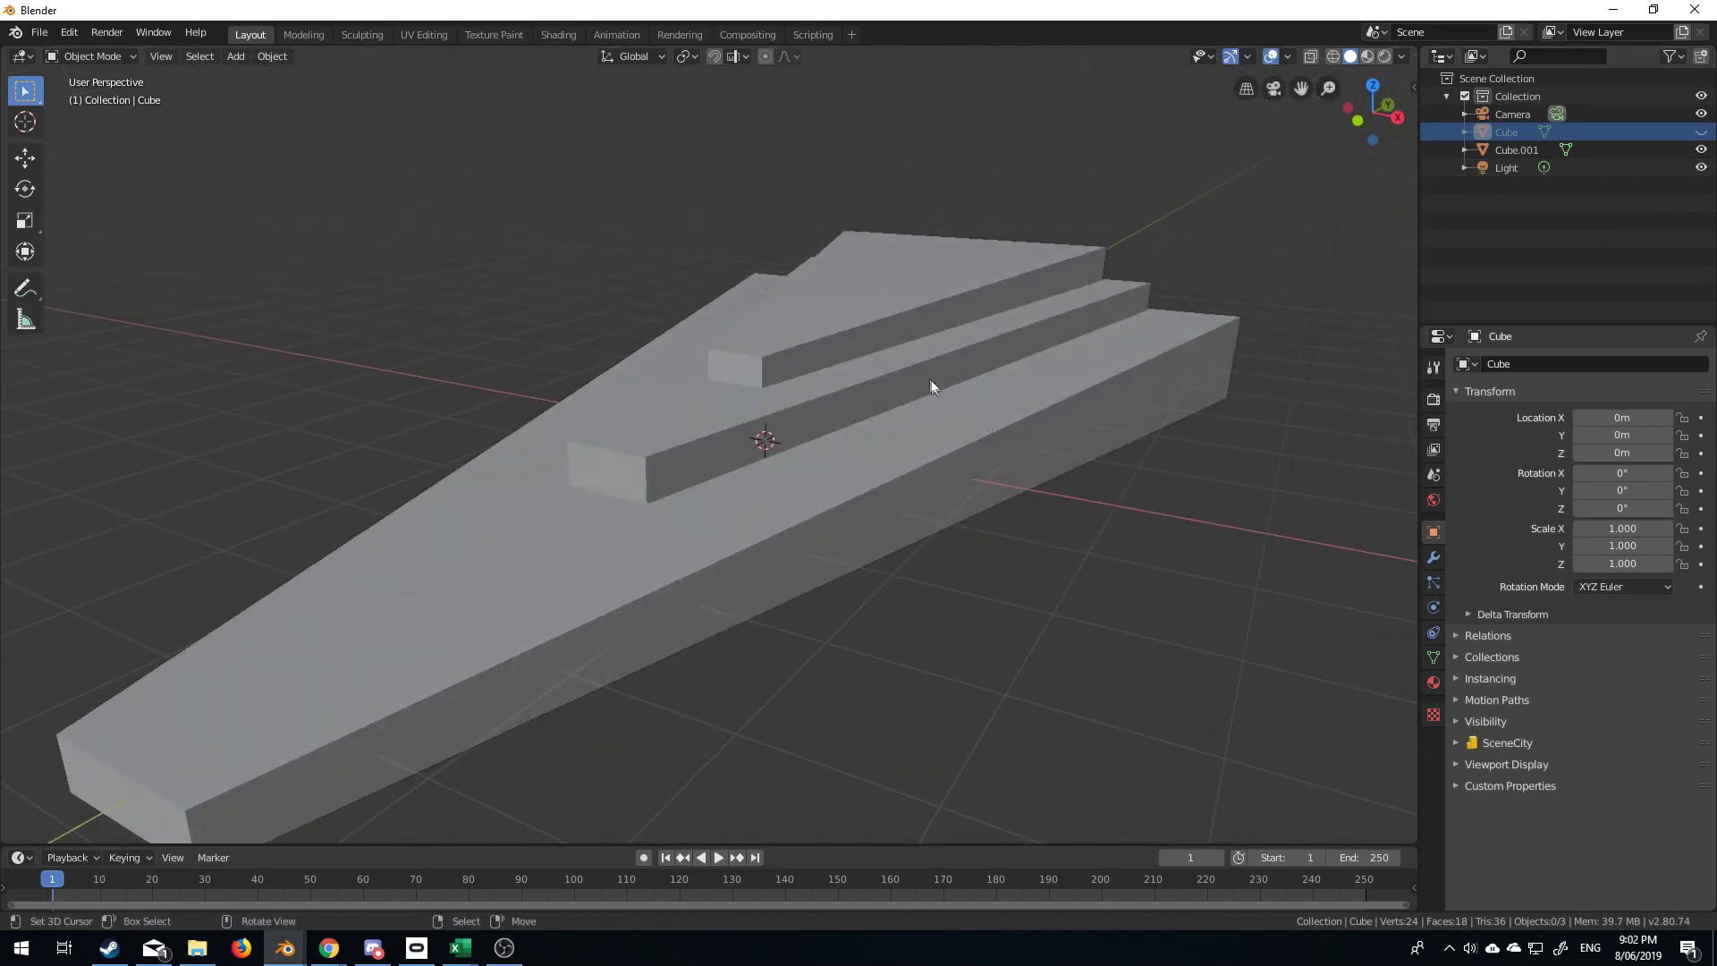
middle_drag(866, 437, 891, 404)
click(888, 412)
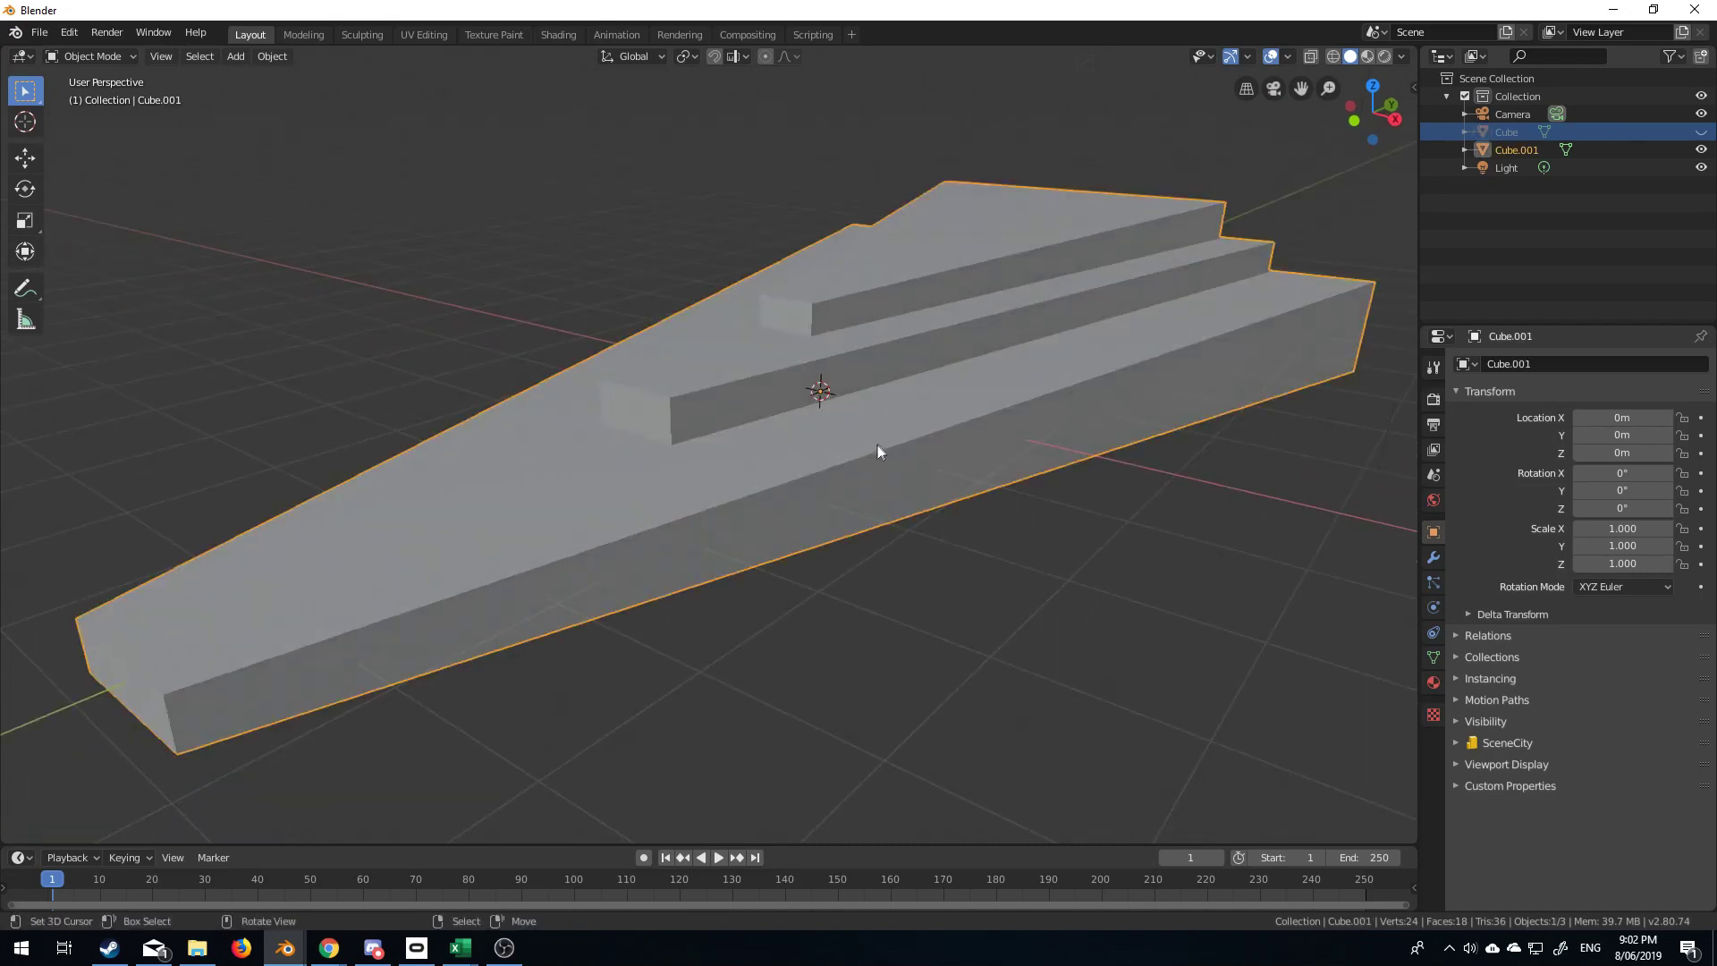
Run Generate Plates on the hull and enter its Edit Mode.
key(F3)
click(1021, 481)
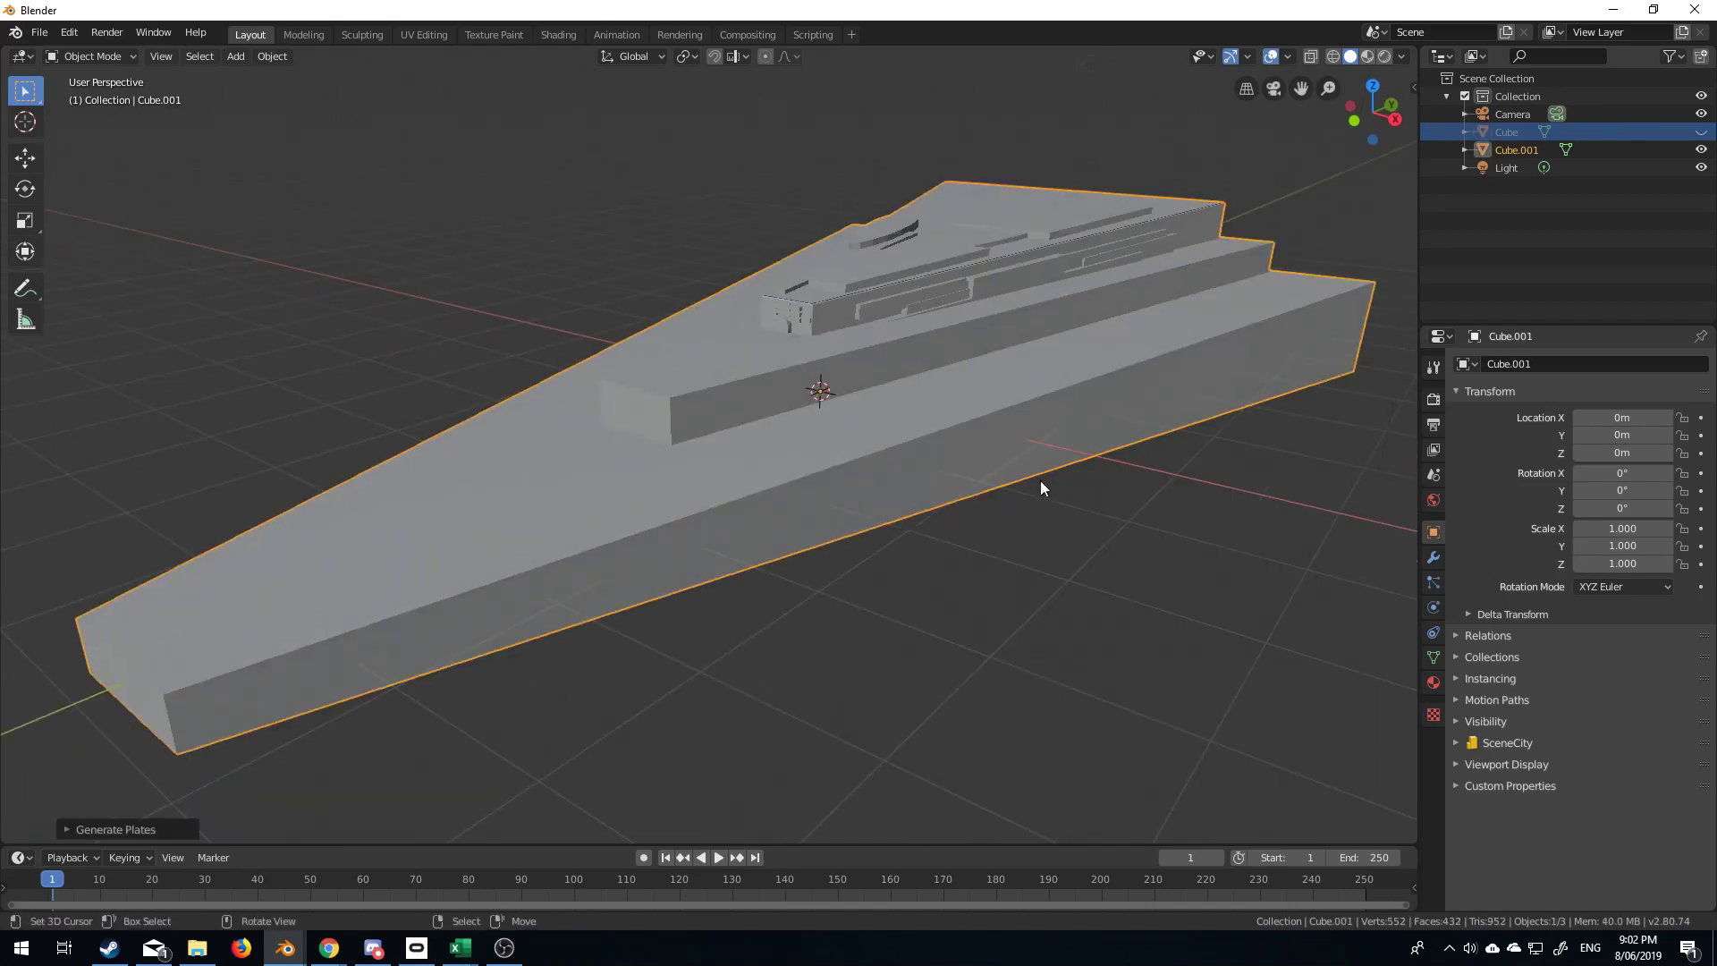
key(Tab)
middle_drag(987, 512, 859, 498)
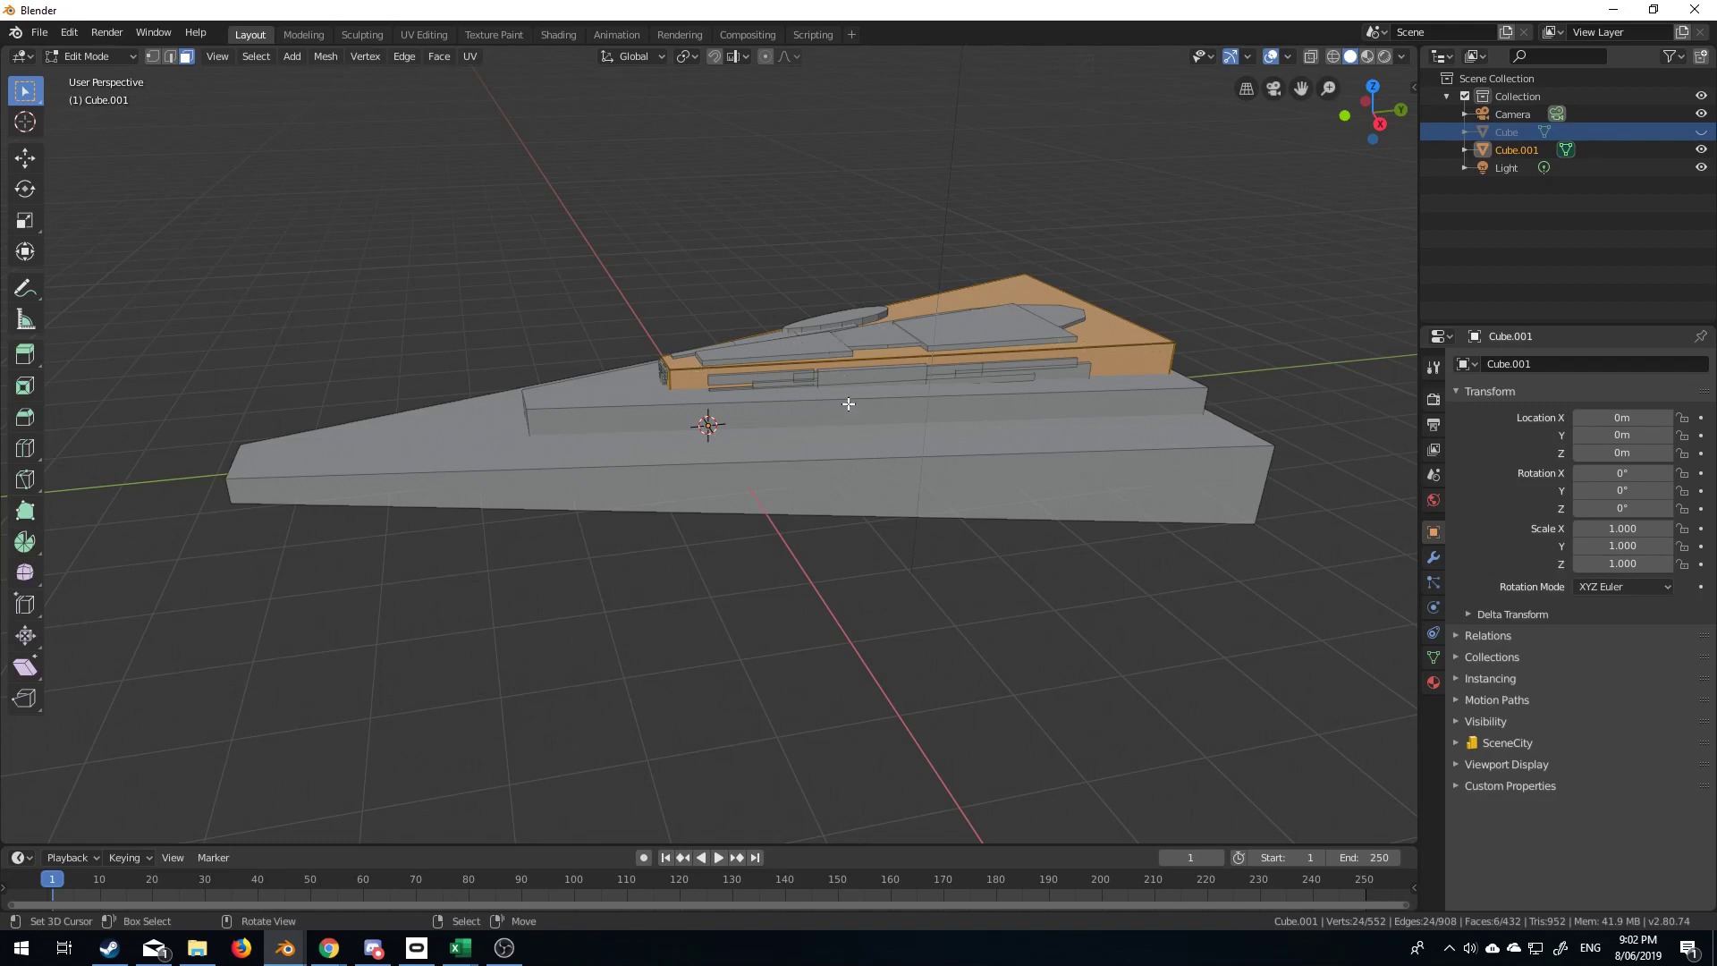
Undo the hull's plates, select all its geometry and regenerate plates across the whole hull.
key(ctrl+z)
scroll(948, 483, up, 3)
scroll(948, 483, down, 3)
key(a)
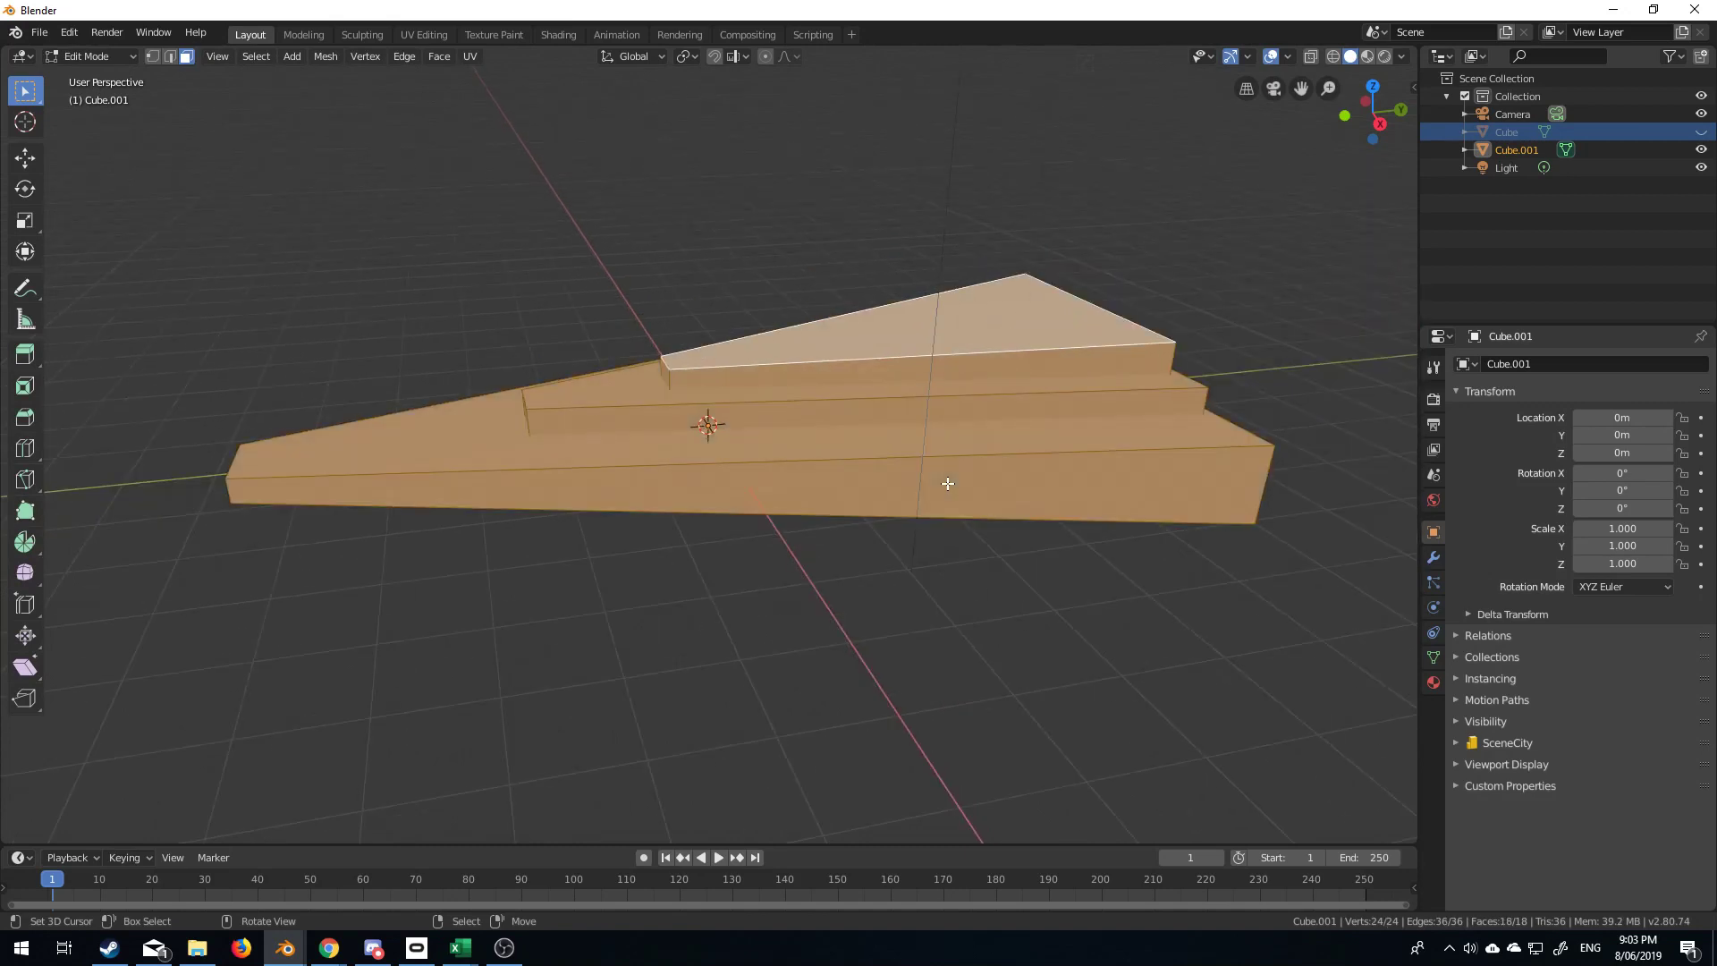
key(F3)
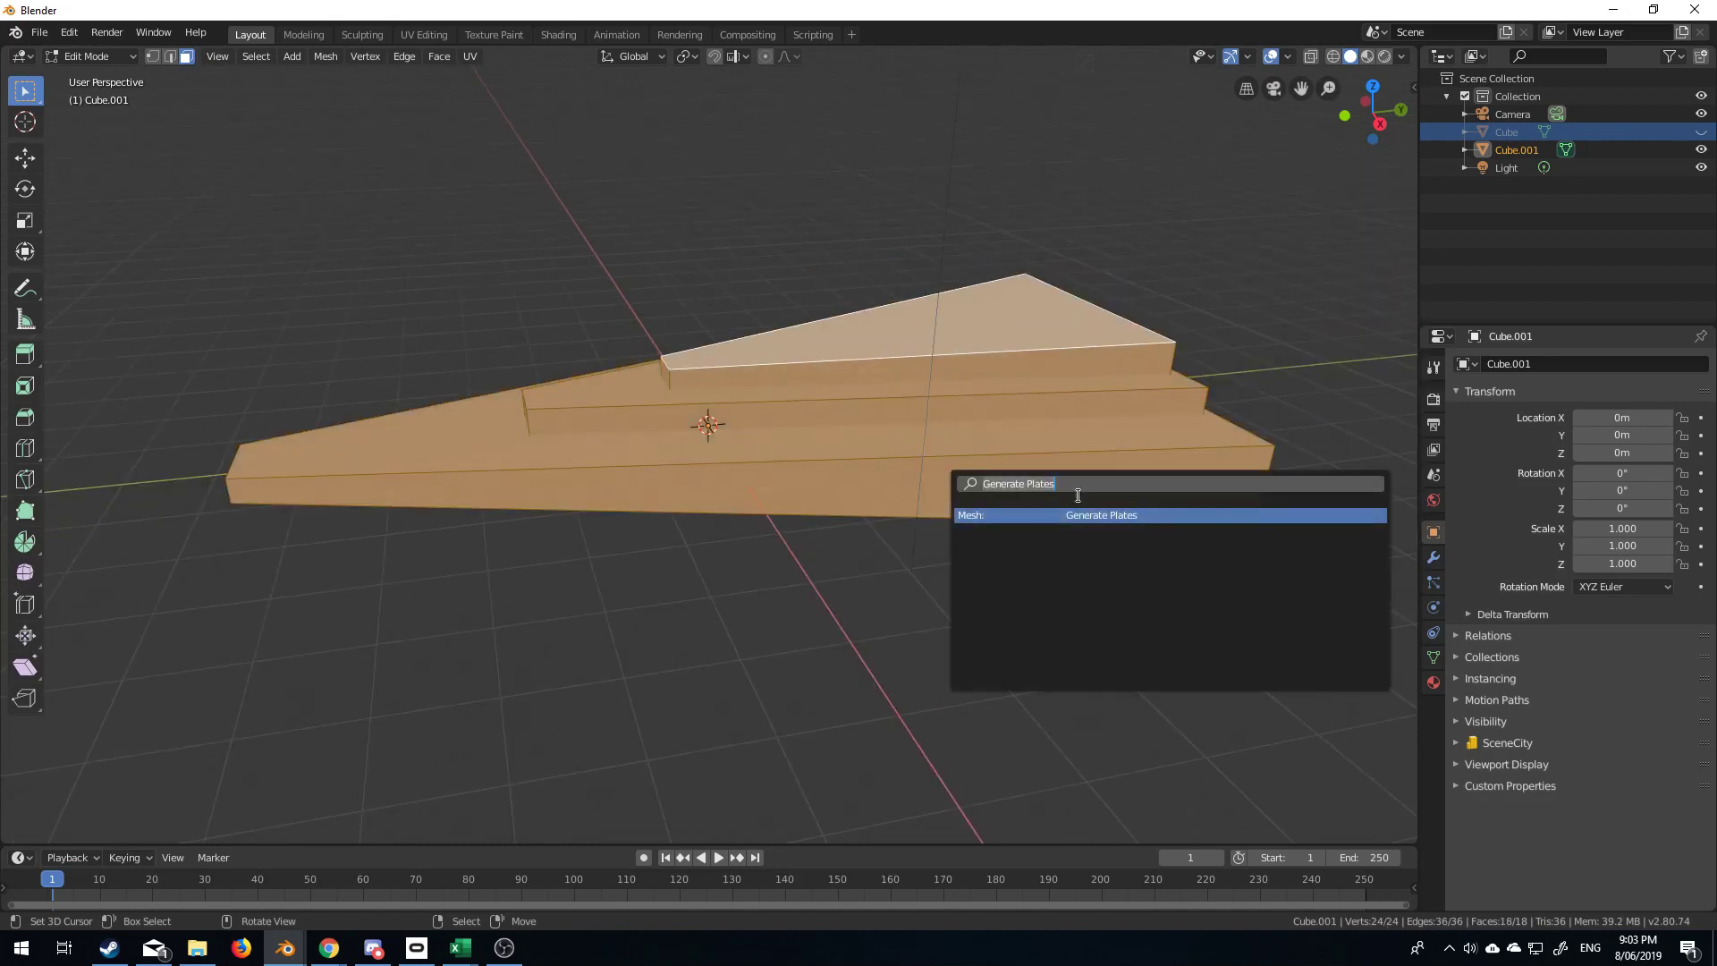
click(1110, 514)
middle_drag(453, 457, 805, 277)
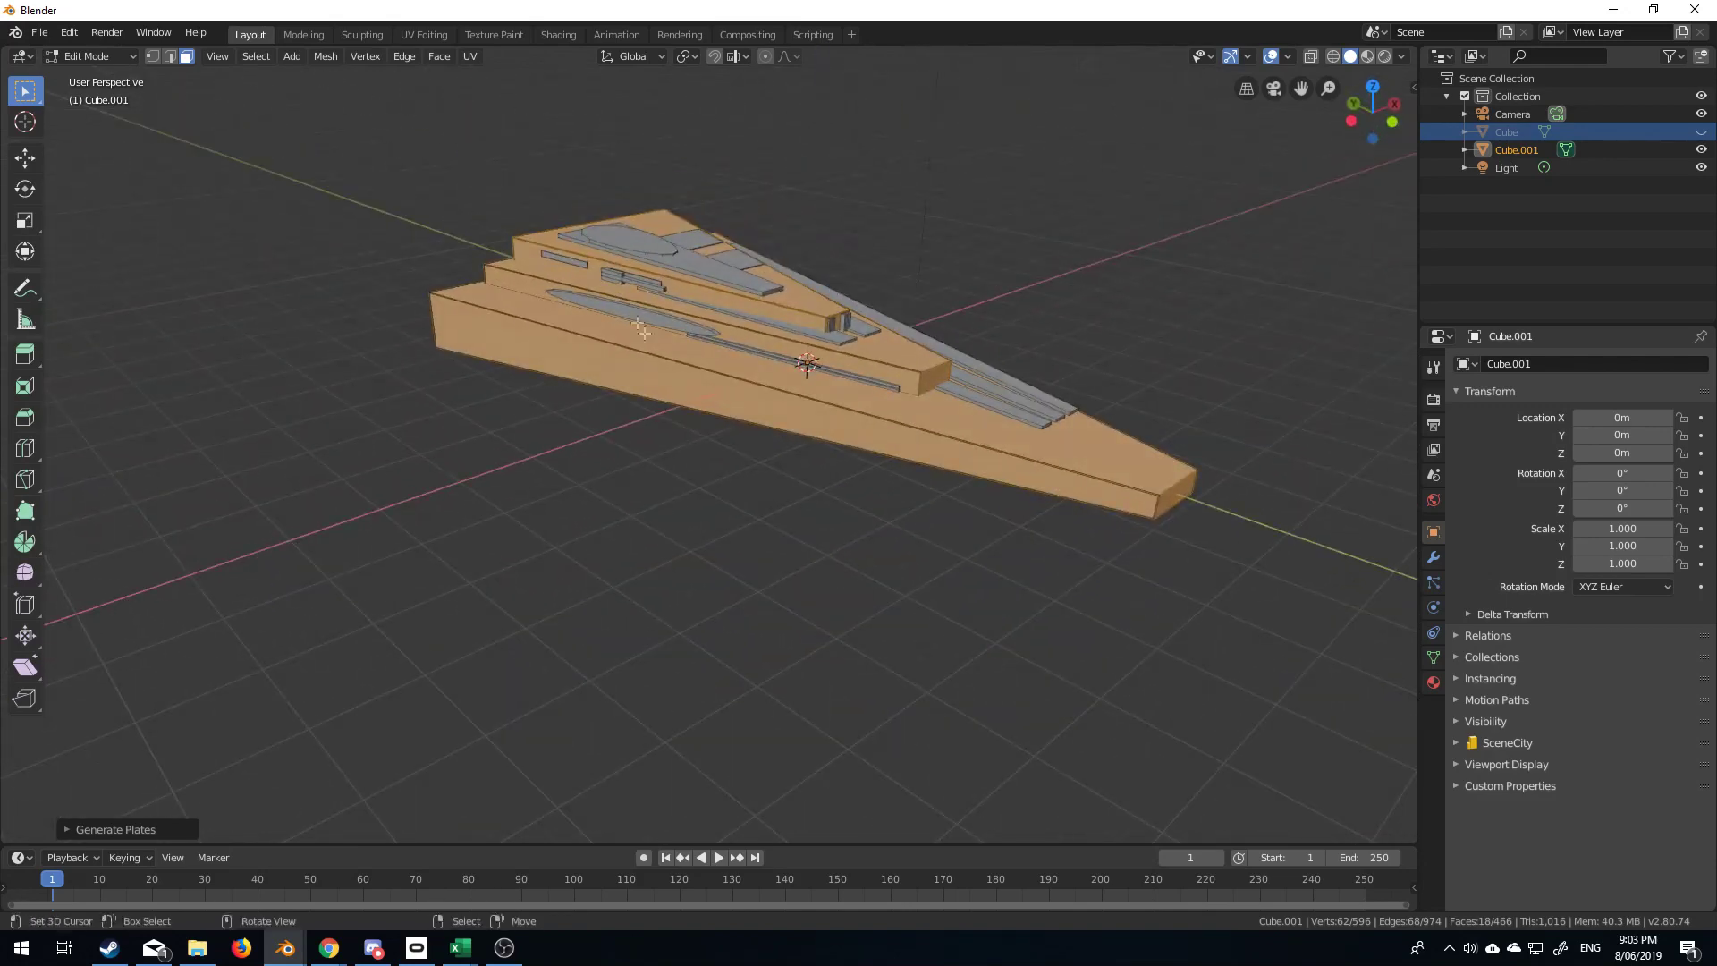
middle_drag(1114, 564, 984, 528)
Delete the original Cube object with the deck strips.
key(Tab)
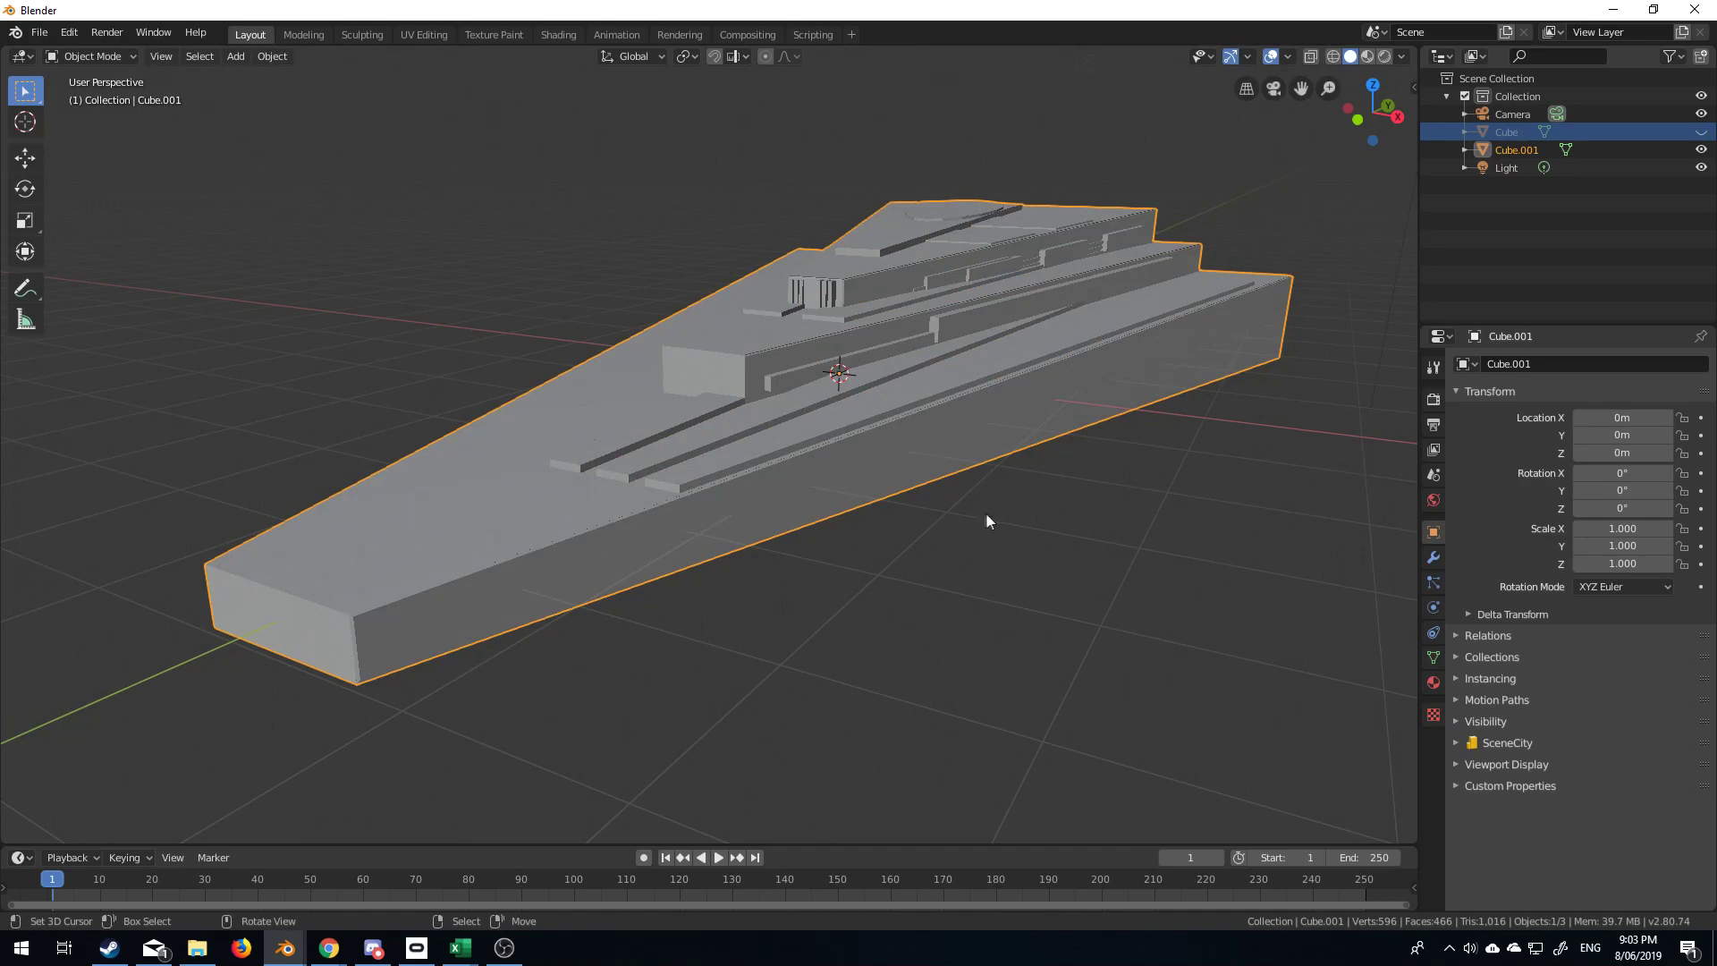
key(Tab)
key(Tab)
key(Tab)
key(Tab)
key(Delete)
key(Tab)
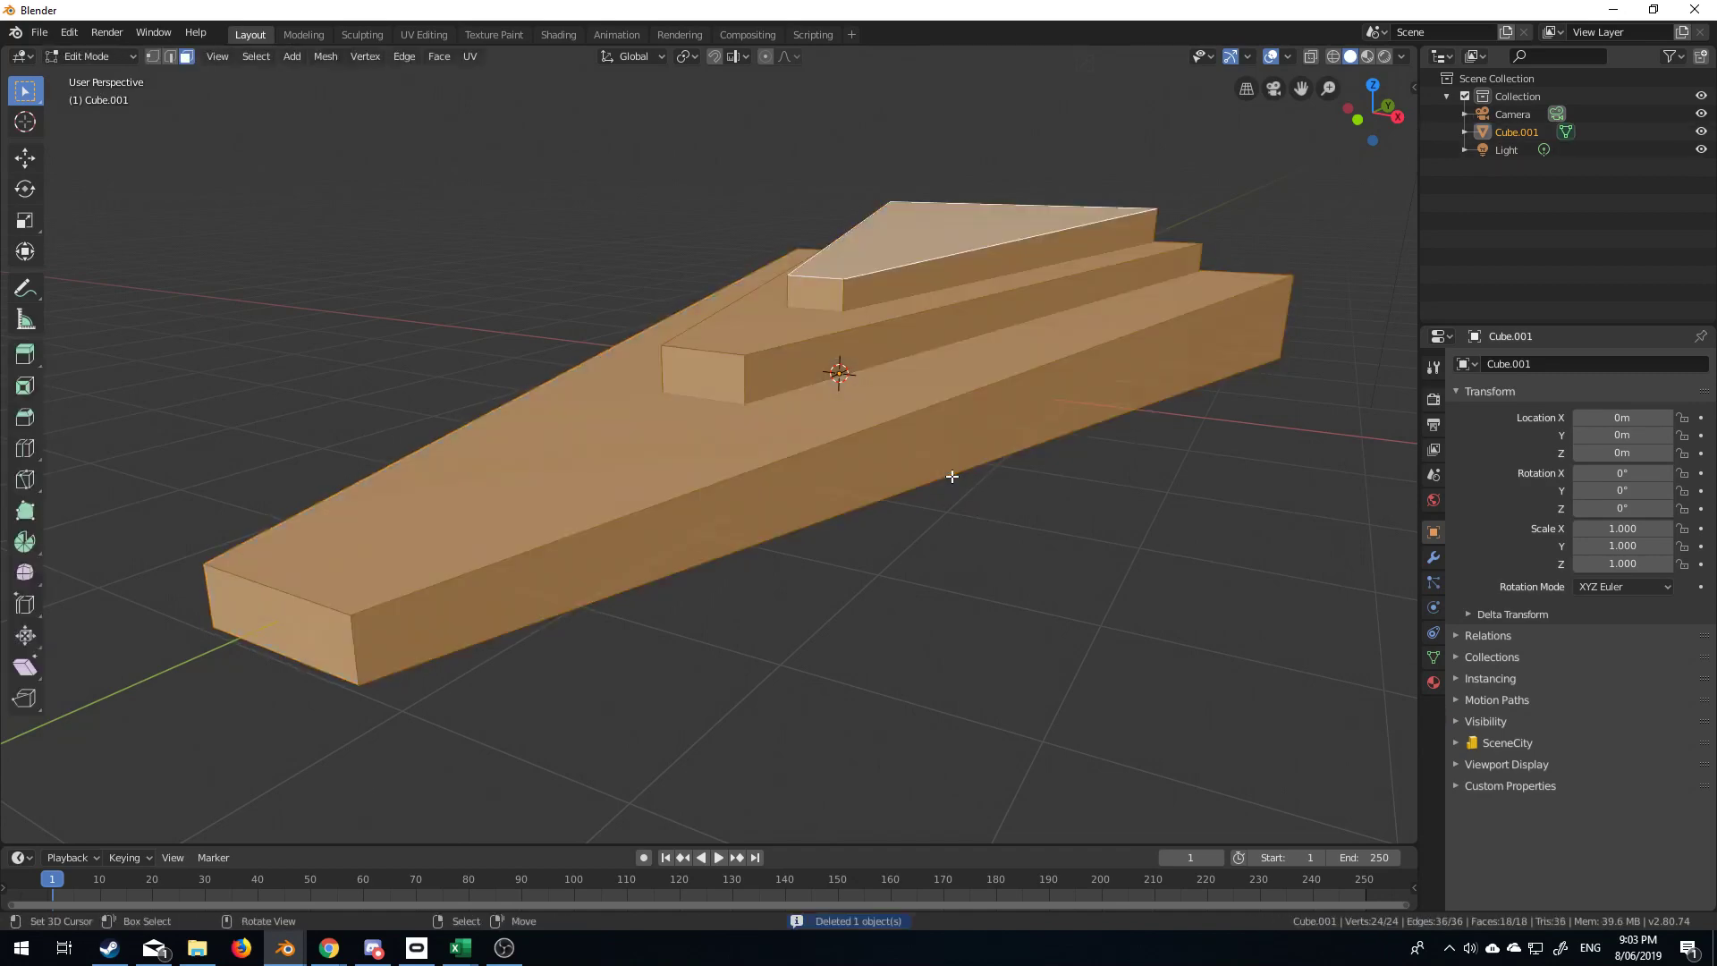
Subdivide the hull's faces three times, then undo the overly dense last subdivision.
right_click(952, 476)
click(951, 476)
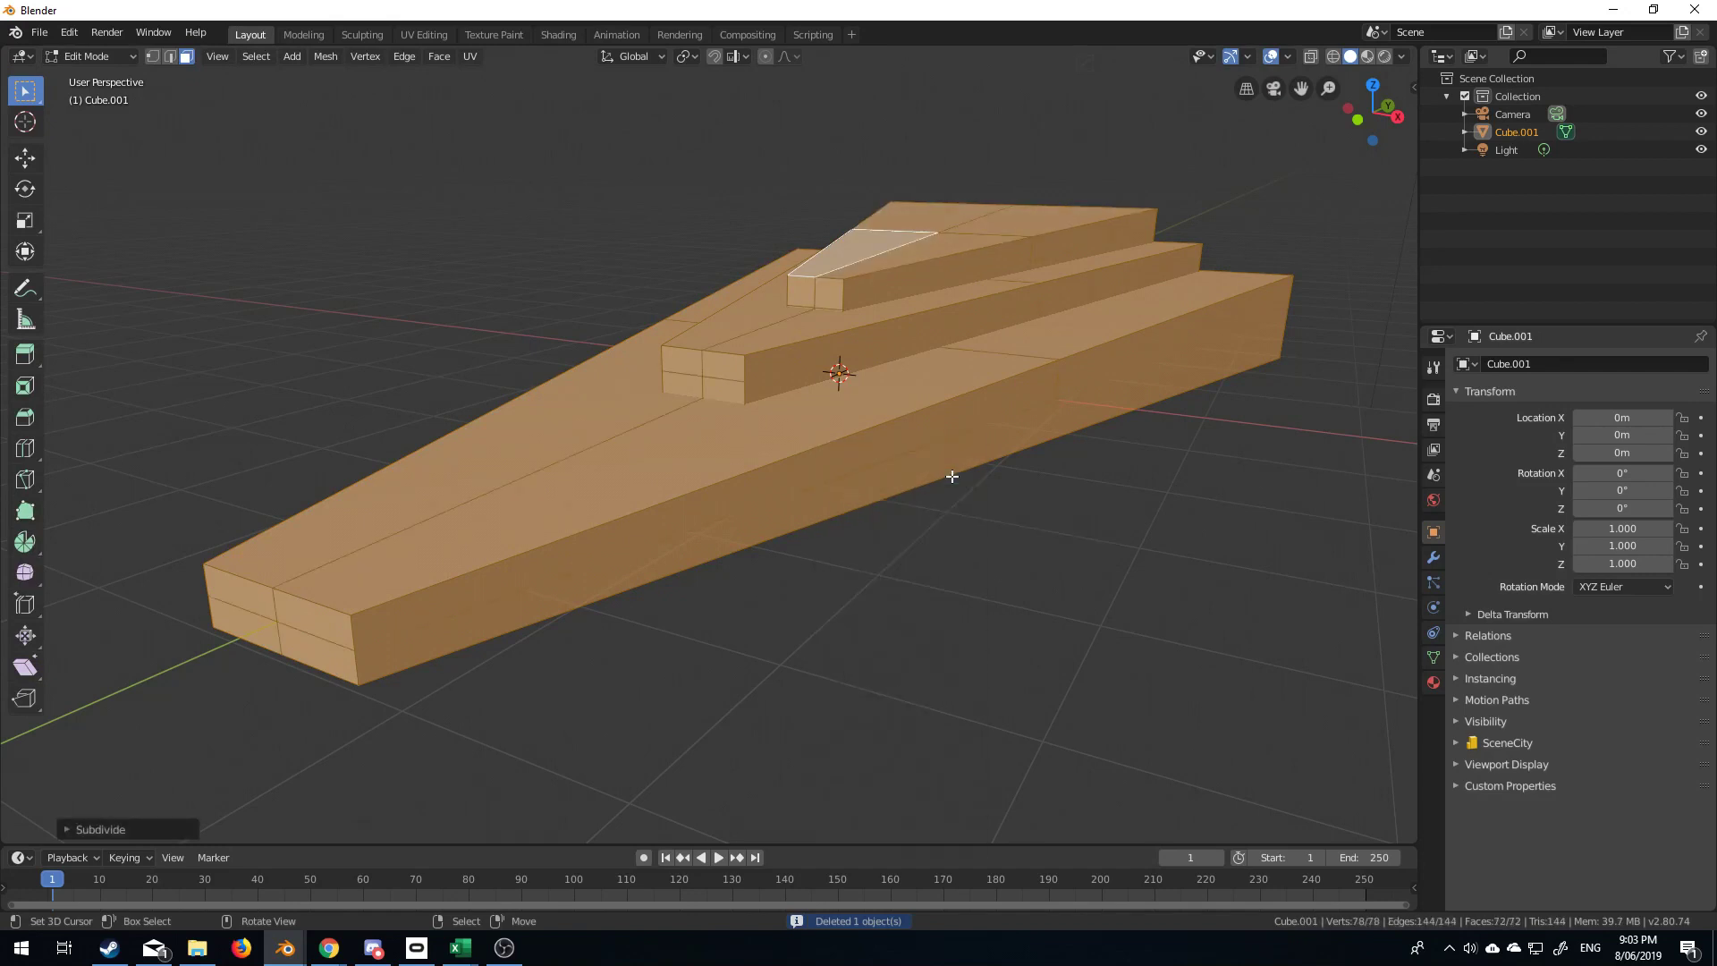
right_click(951, 476)
click(952, 476)
right_click(951, 475)
click(952, 476)
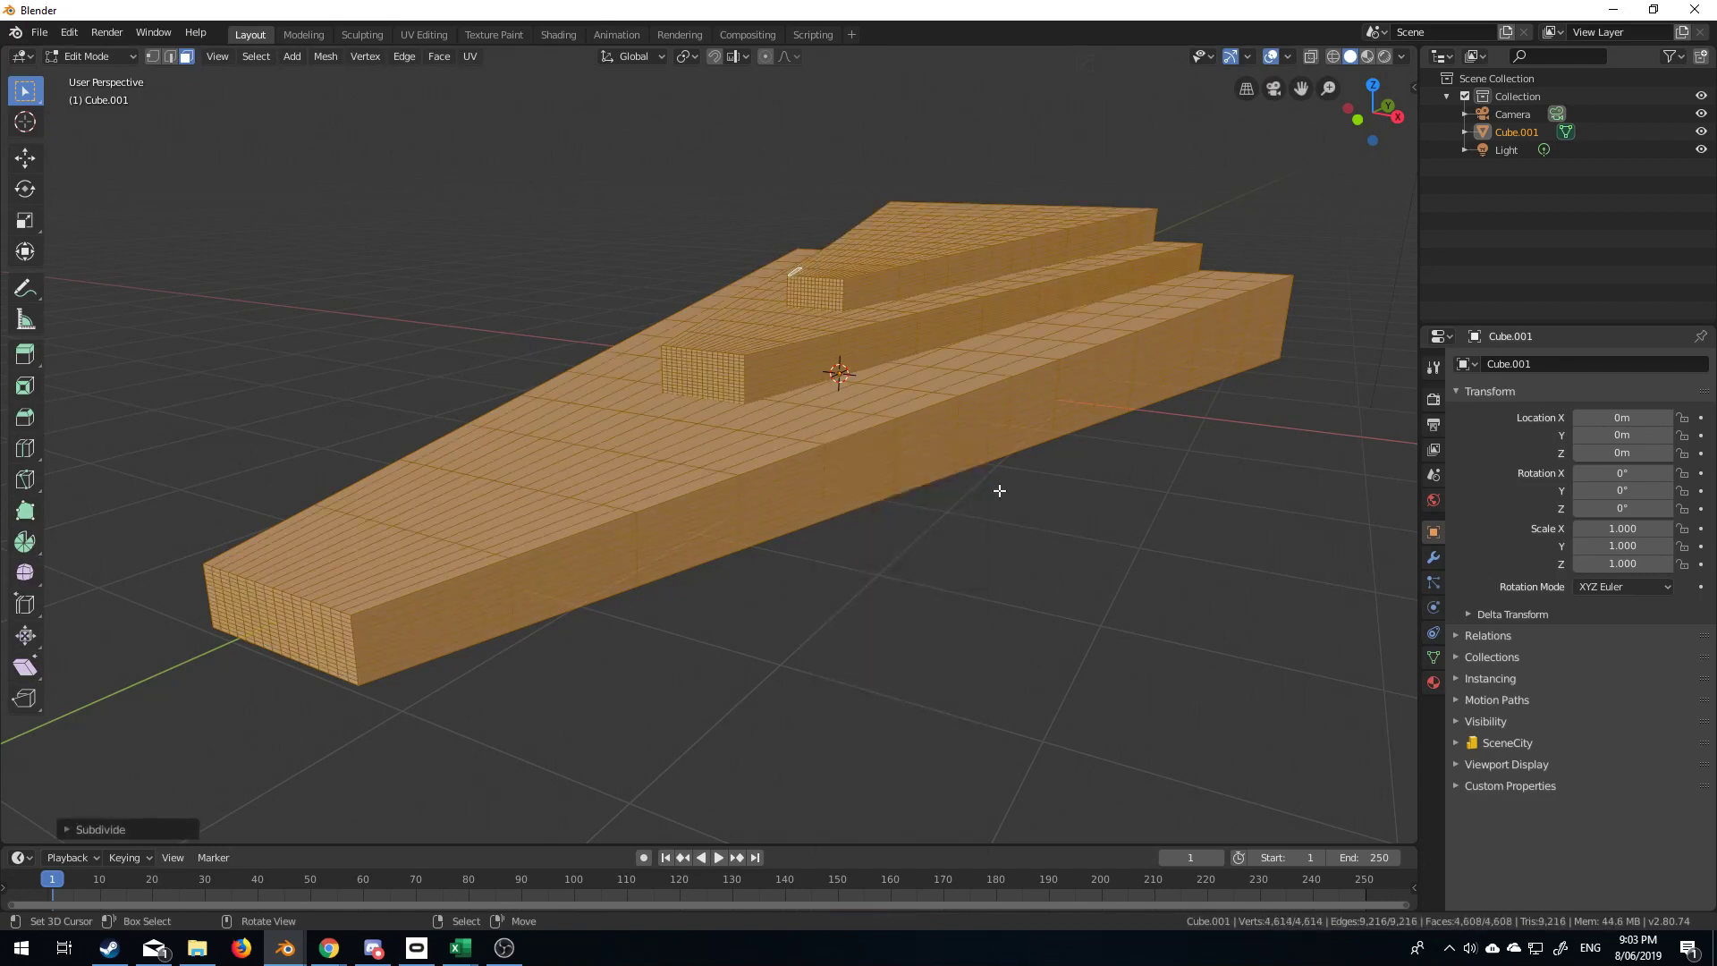
key(ctrl+z)
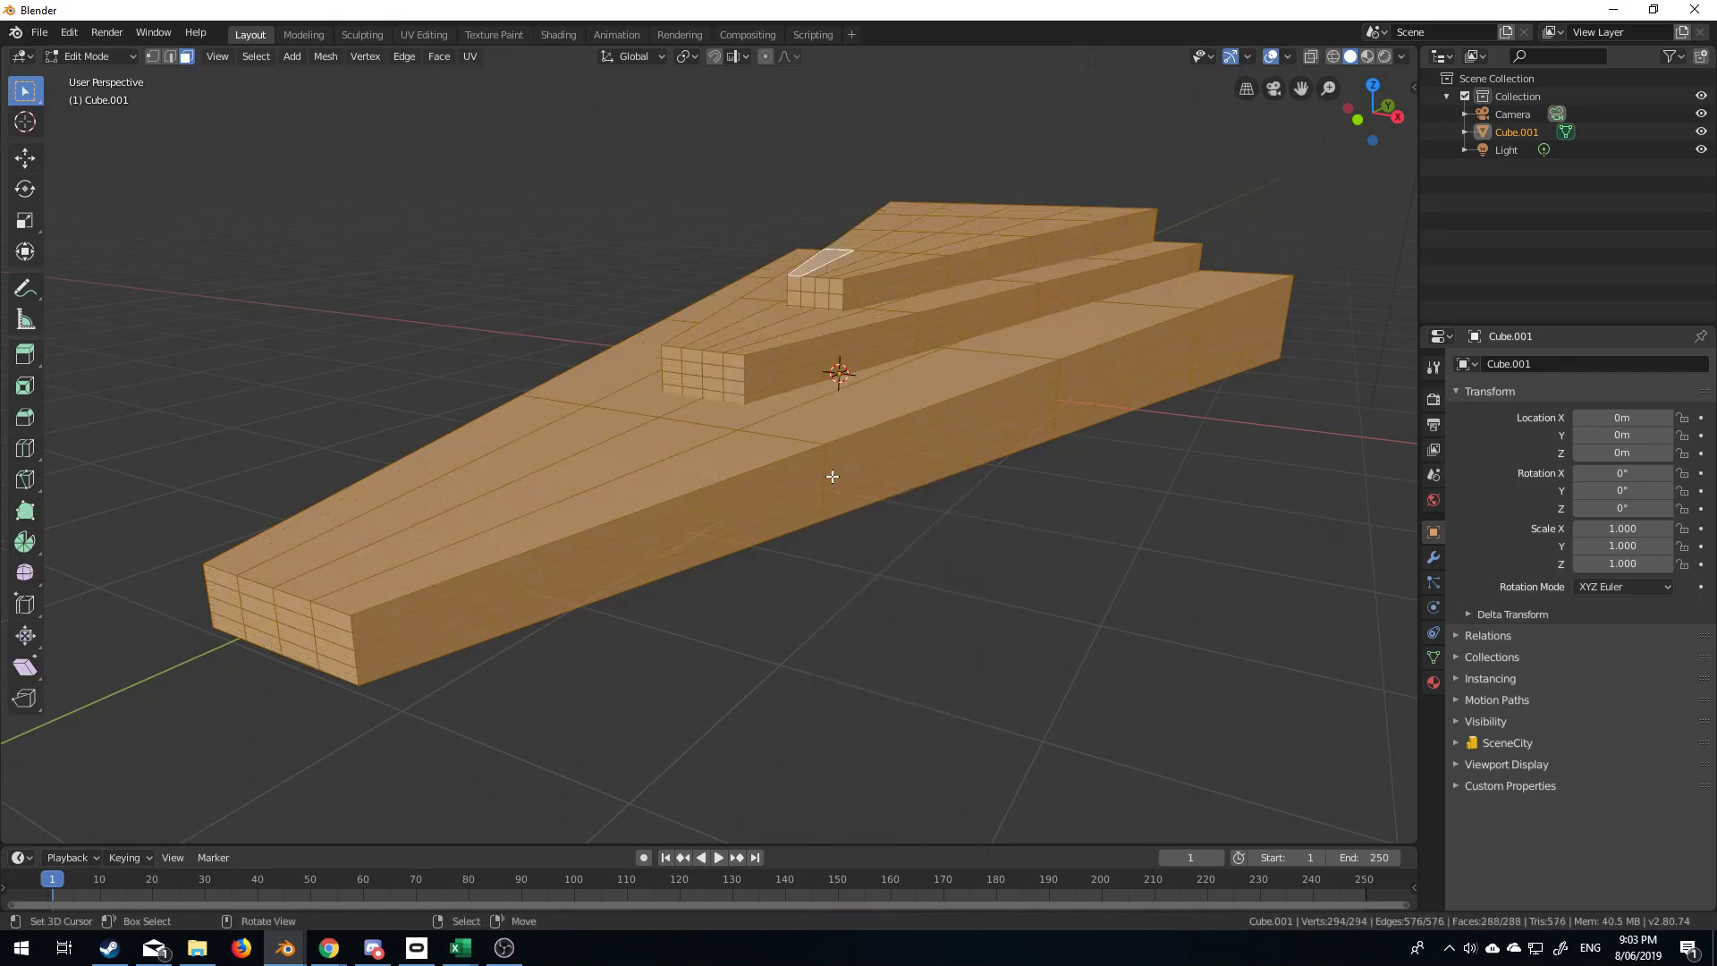
Select the linked hull mesh with L and subdivide it twice.
click(832, 476)
key(l)
right_click(832, 476)
click(832, 476)
right_click(831, 476)
click(832, 476)
middle_drag(832, 476, 880, 536)
Add two Ctrl+R loop cuts across the hull's upper steps.
key(ctrl+r)
click(766, 433)
click(958, 373)
key(ctrl+r)
click(1246, 276)
click(1246, 276)
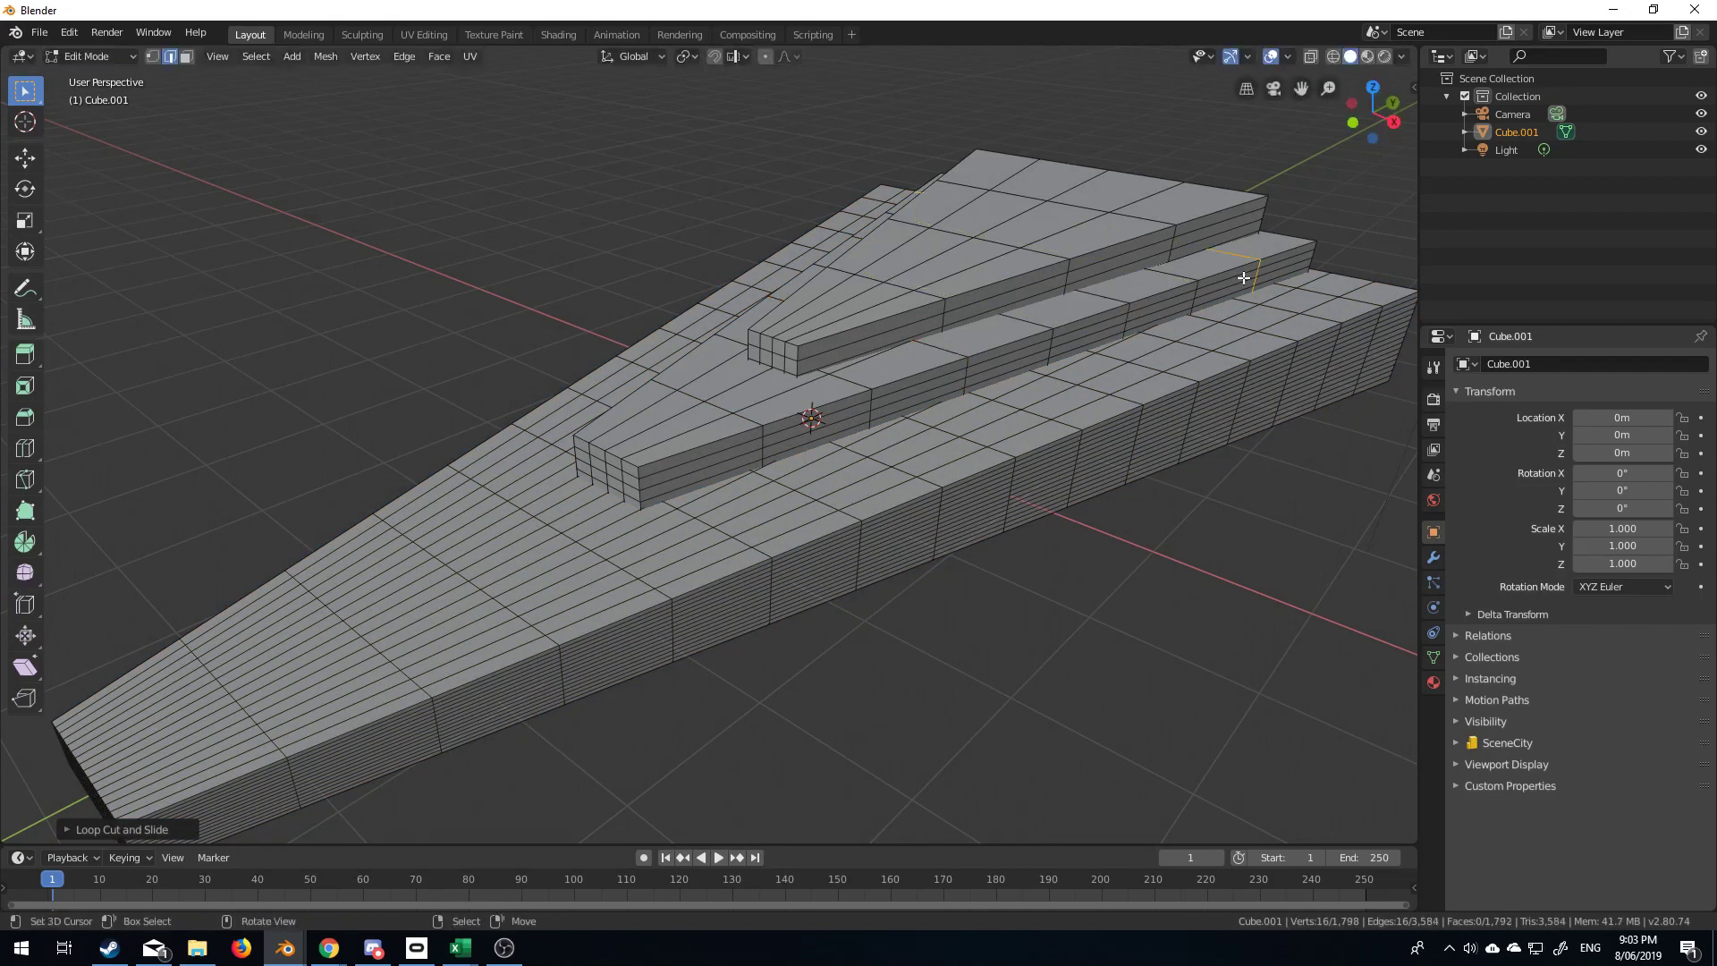
Select all and run Generate Plates, previewing the plated hull in Object Mode.
key(F3)
key(a)
key(F3)
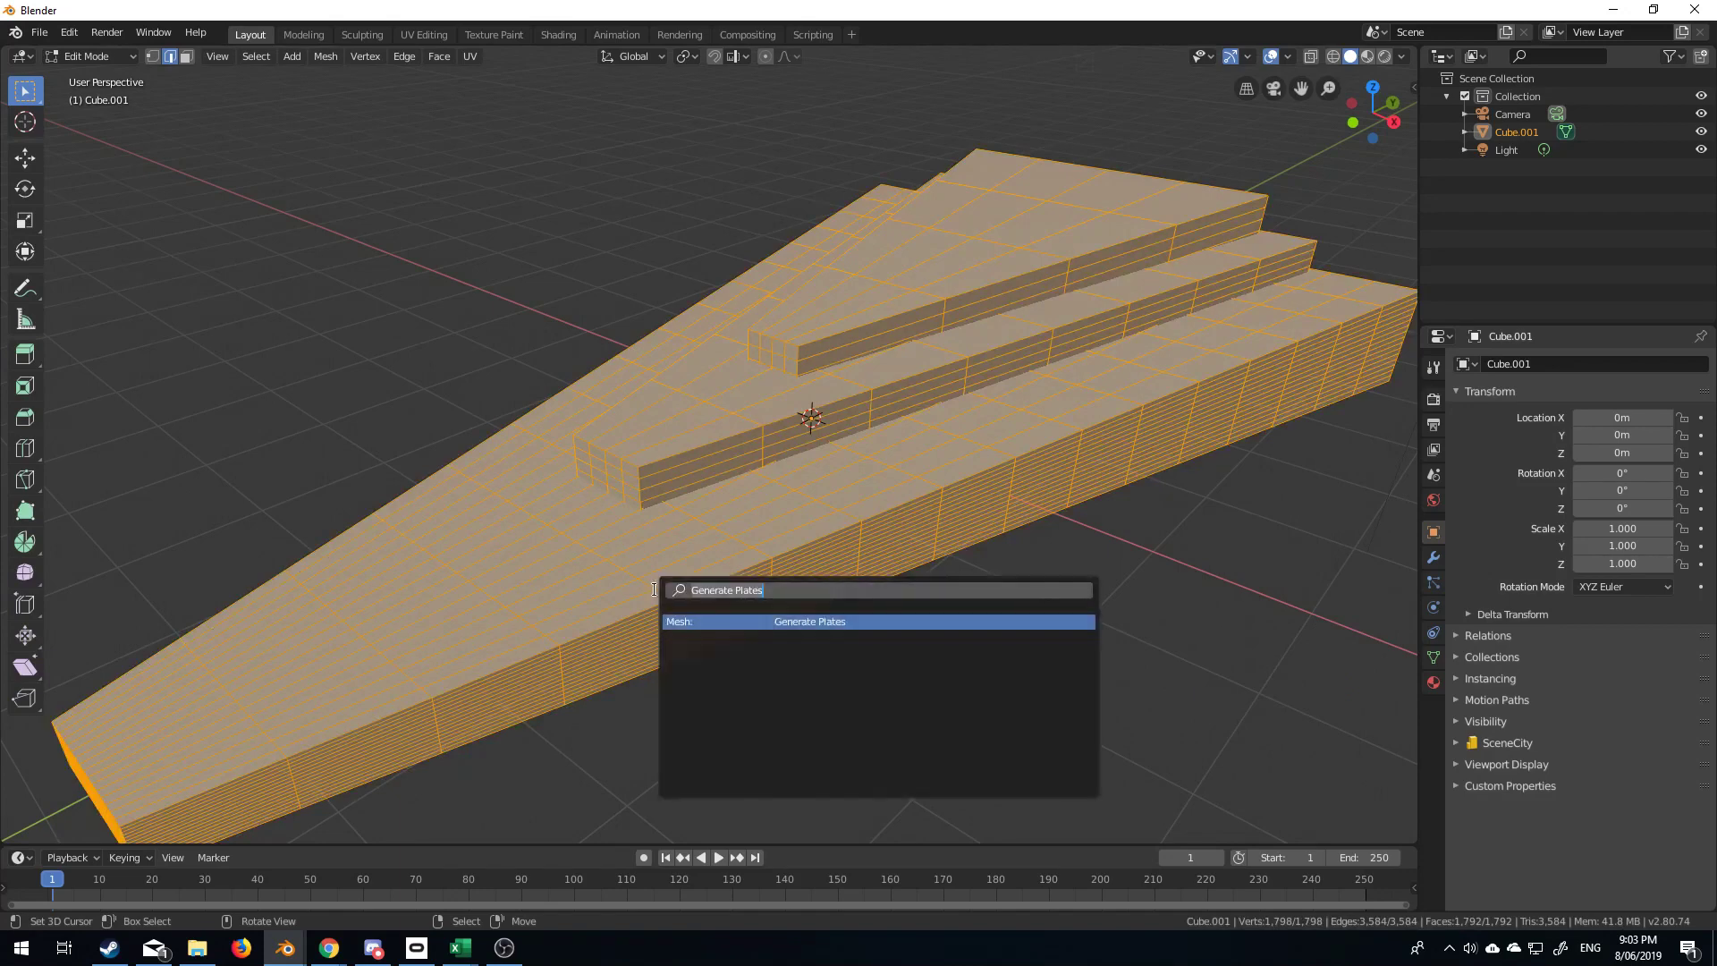
click(838, 621)
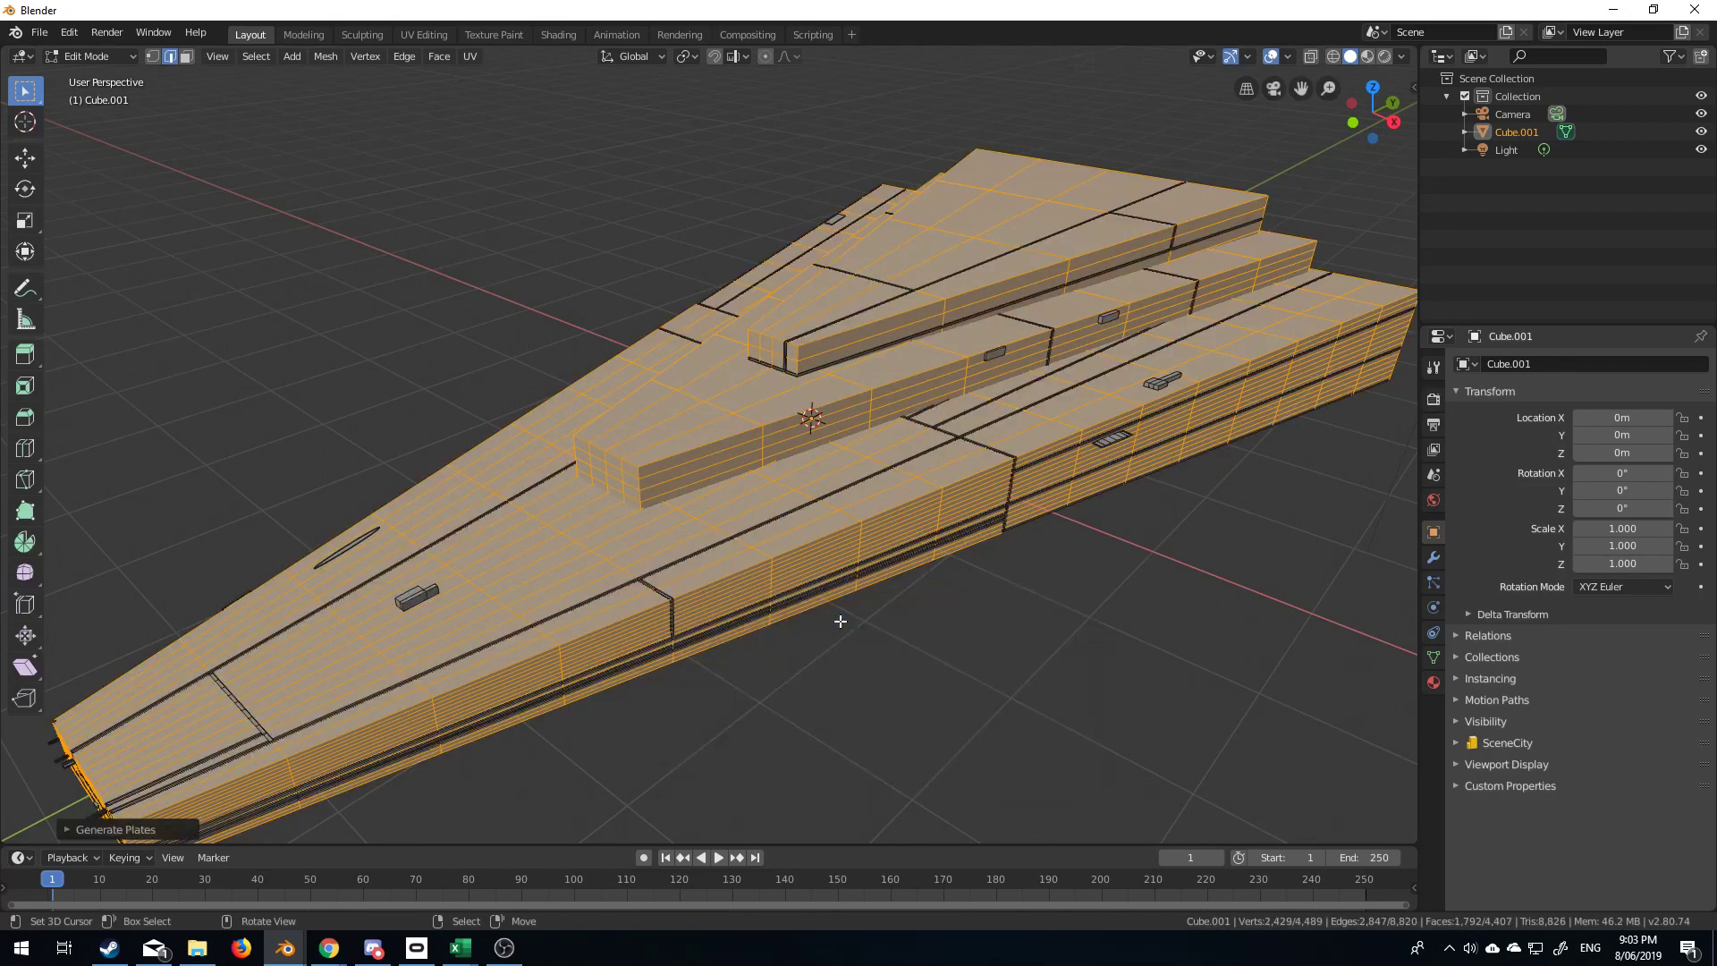
key(Tab)
mouse_move(841, 621)
middle_down()
mouse_move(863, 612)
mouse_move(900, 647)
mouse_move(798, 666)
mouse_move(747, 636)
mouse_move(793, 648)
middle_up()
scroll(816, 606, down, 3)
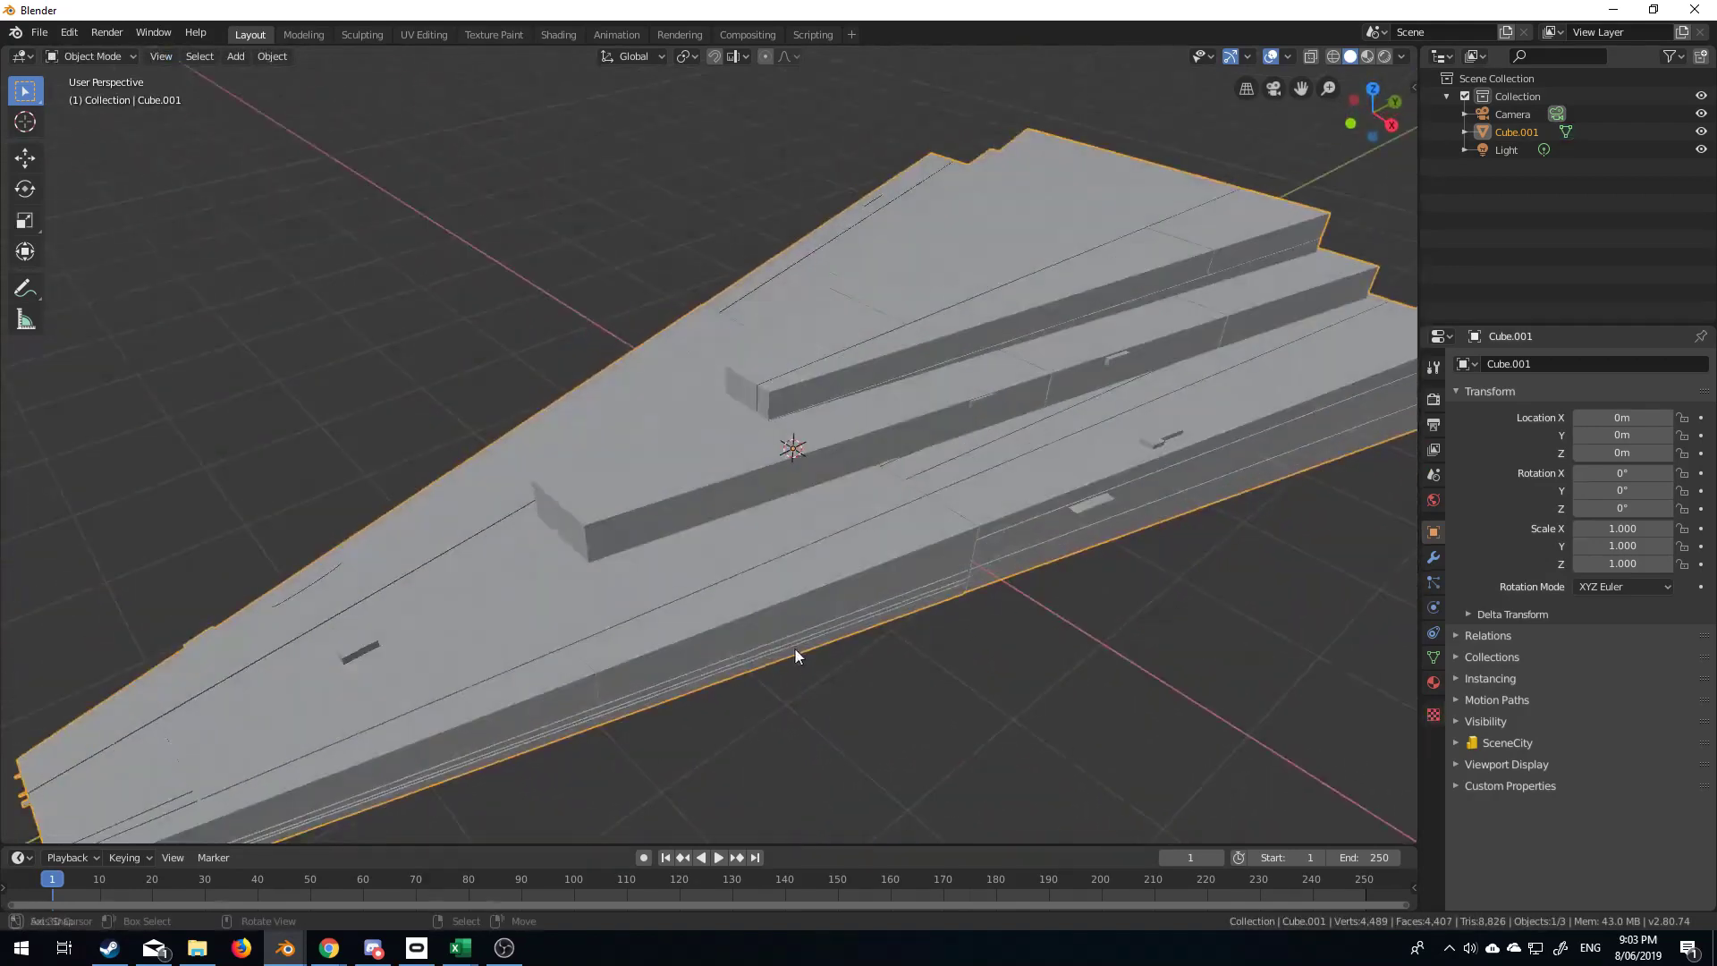
key(Tab)
scroll(795, 646, down, 2)
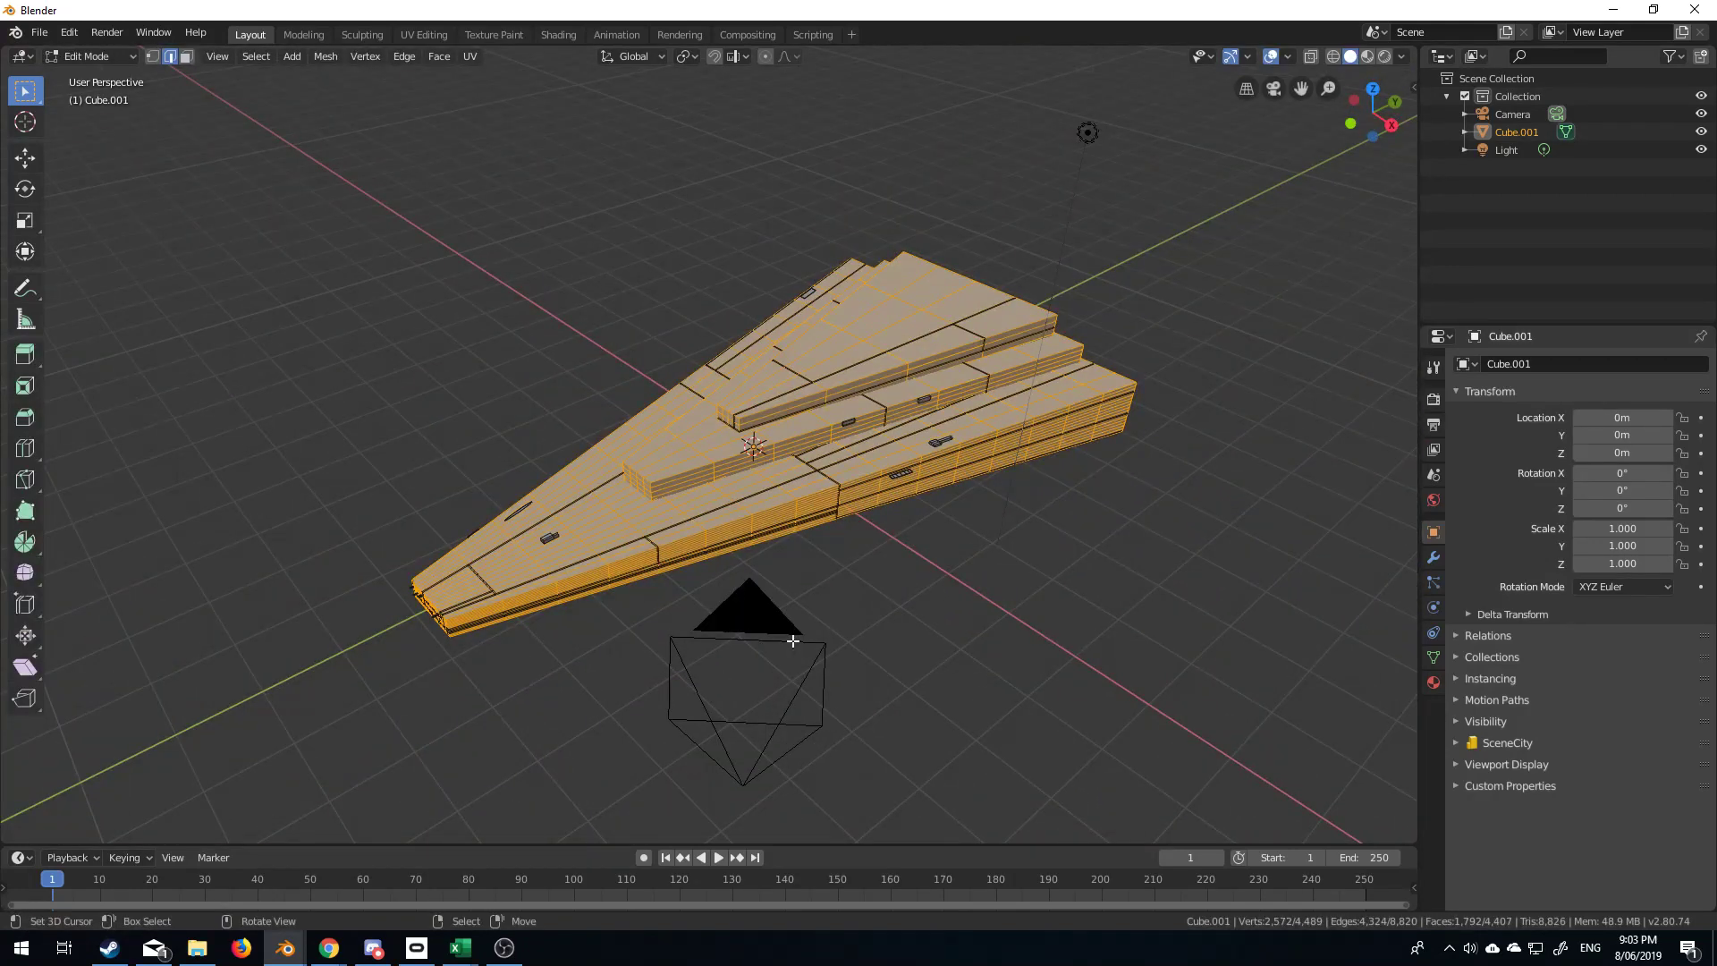
Undo back to the unplated subdivided hull and run Generate Plates again.
key(ctrl+z)
key(ctrl+z)
key(ctrl+z)
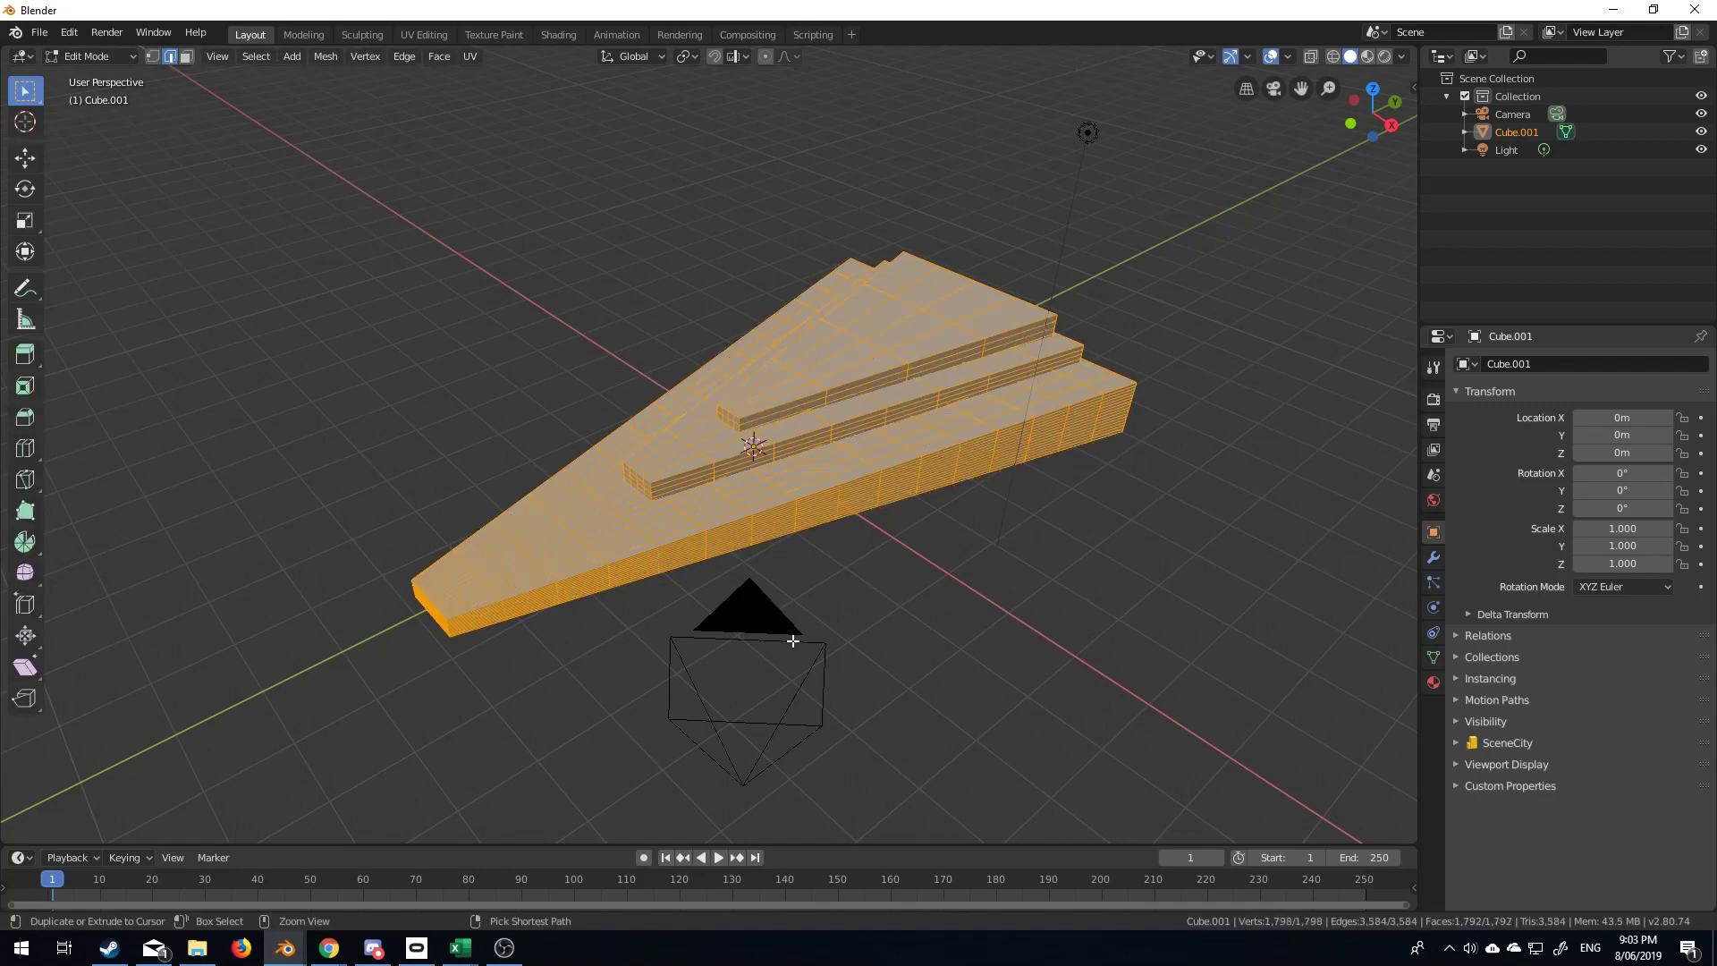
key(ctrl+z)
scroll(716, 626, up, 2)
key(ctrl+z)
key(ctrl+z)
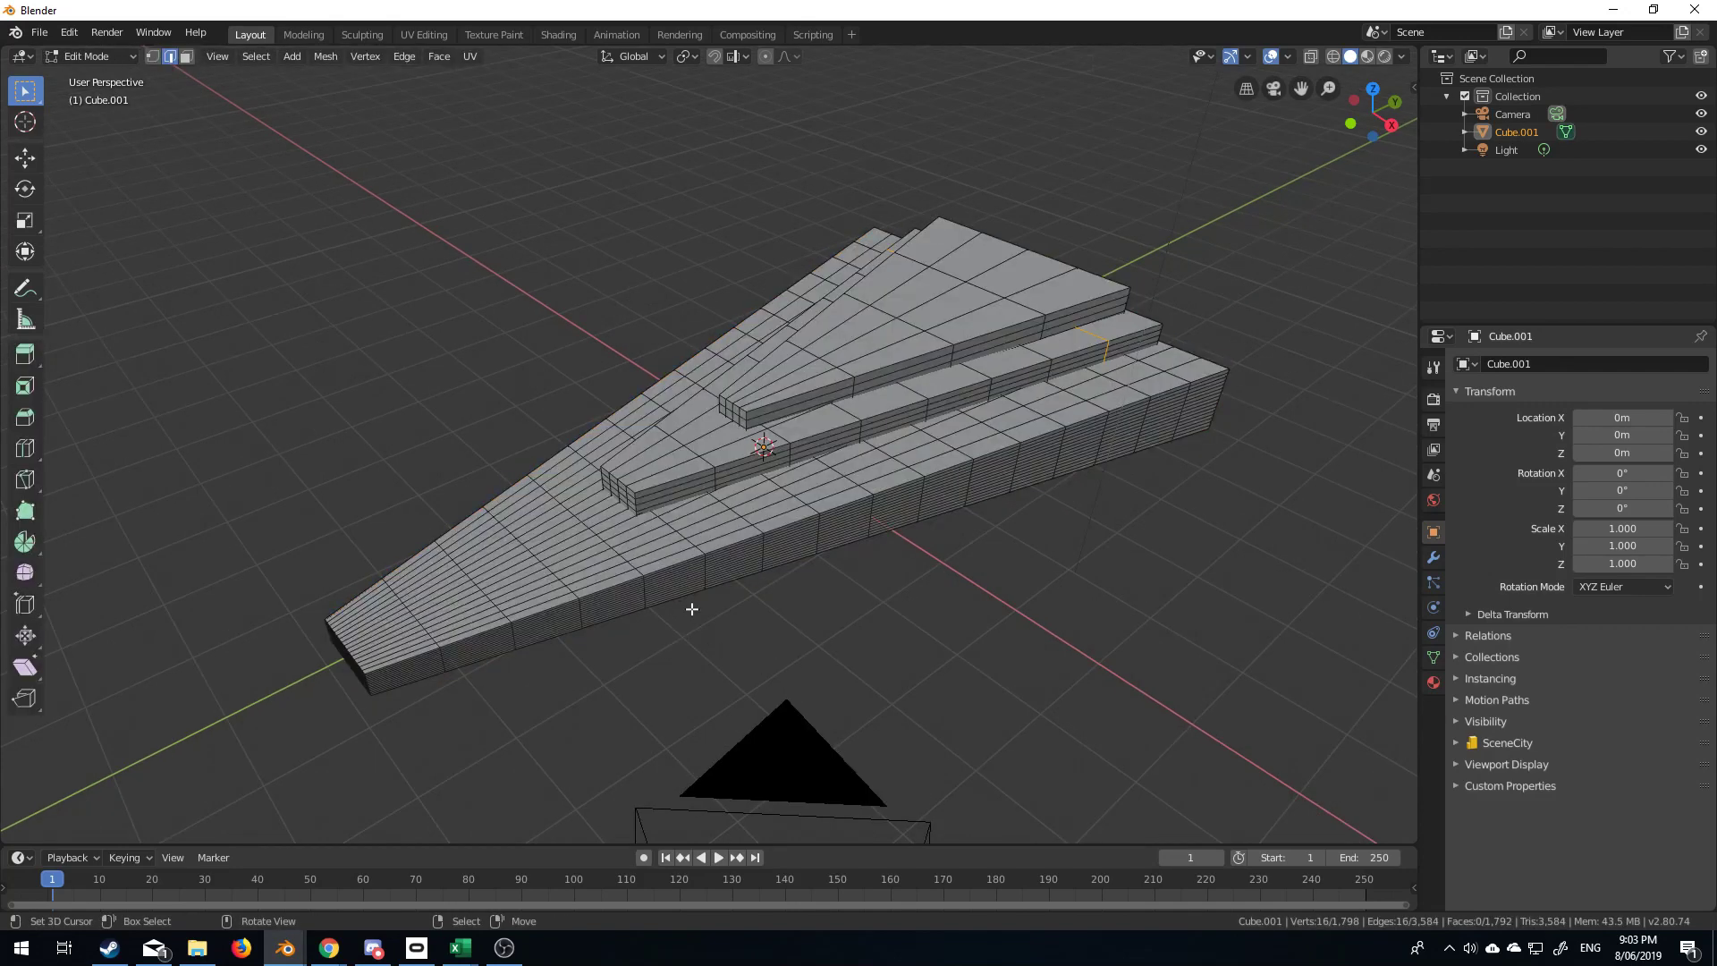
key(F3)
click(864, 640)
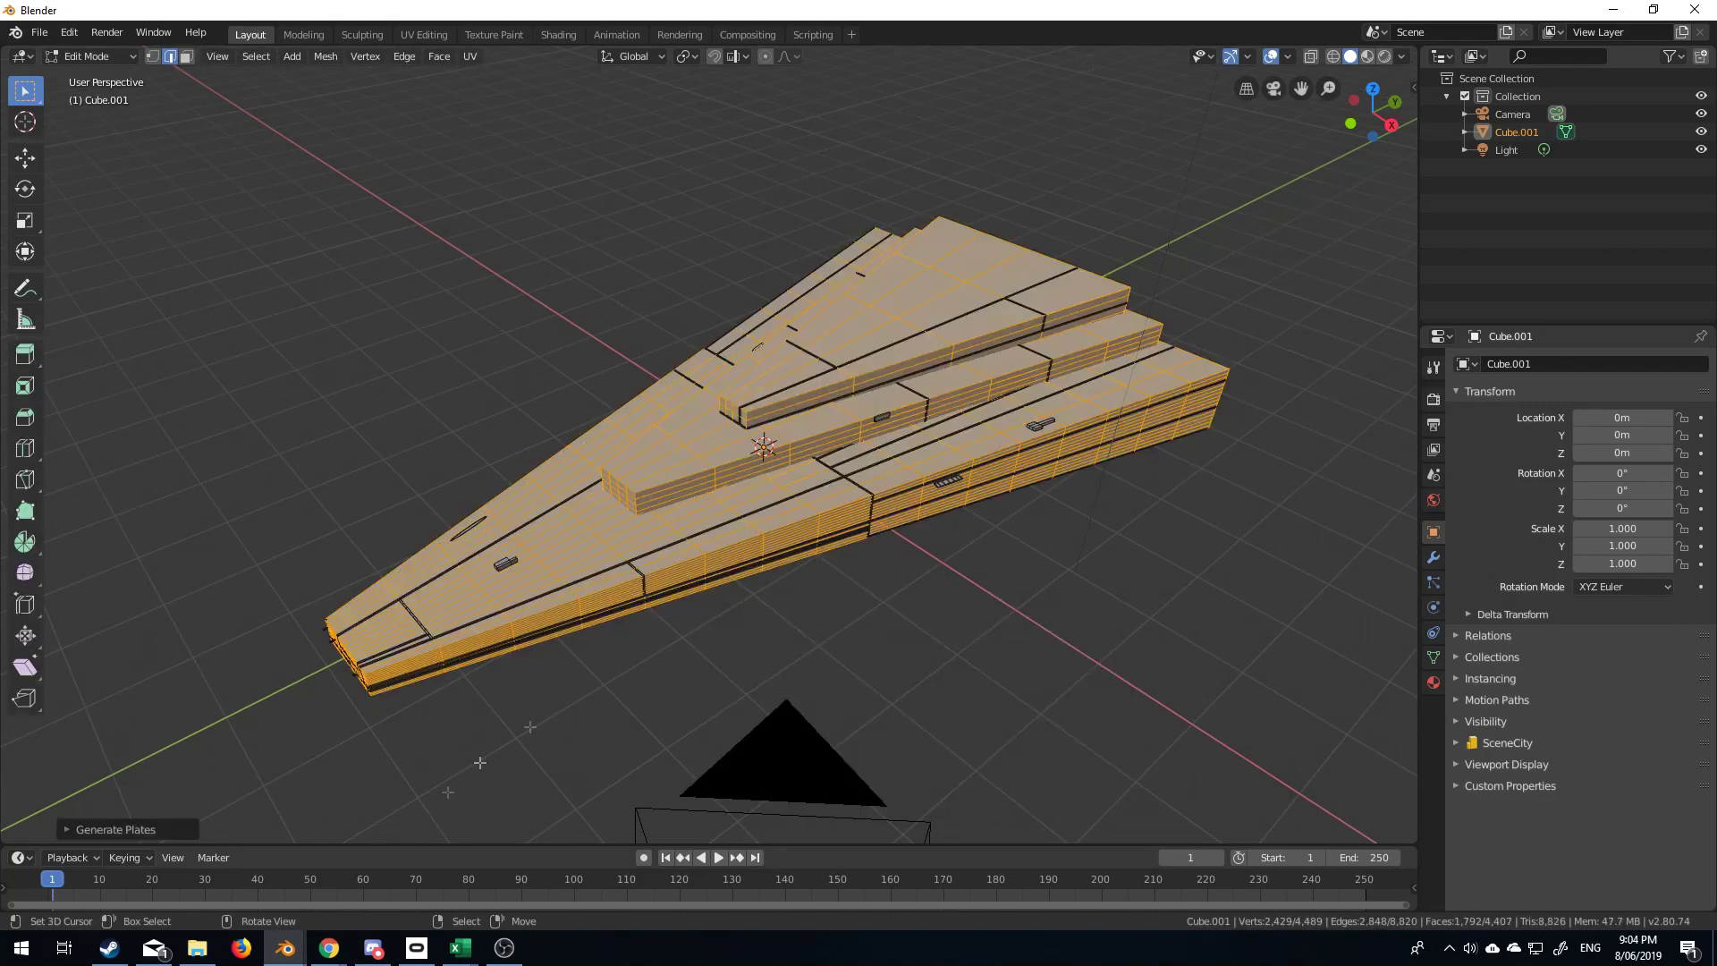
Set the Plates > Plating Pattern Amount to 500 in the redo panel.
click(79, 829)
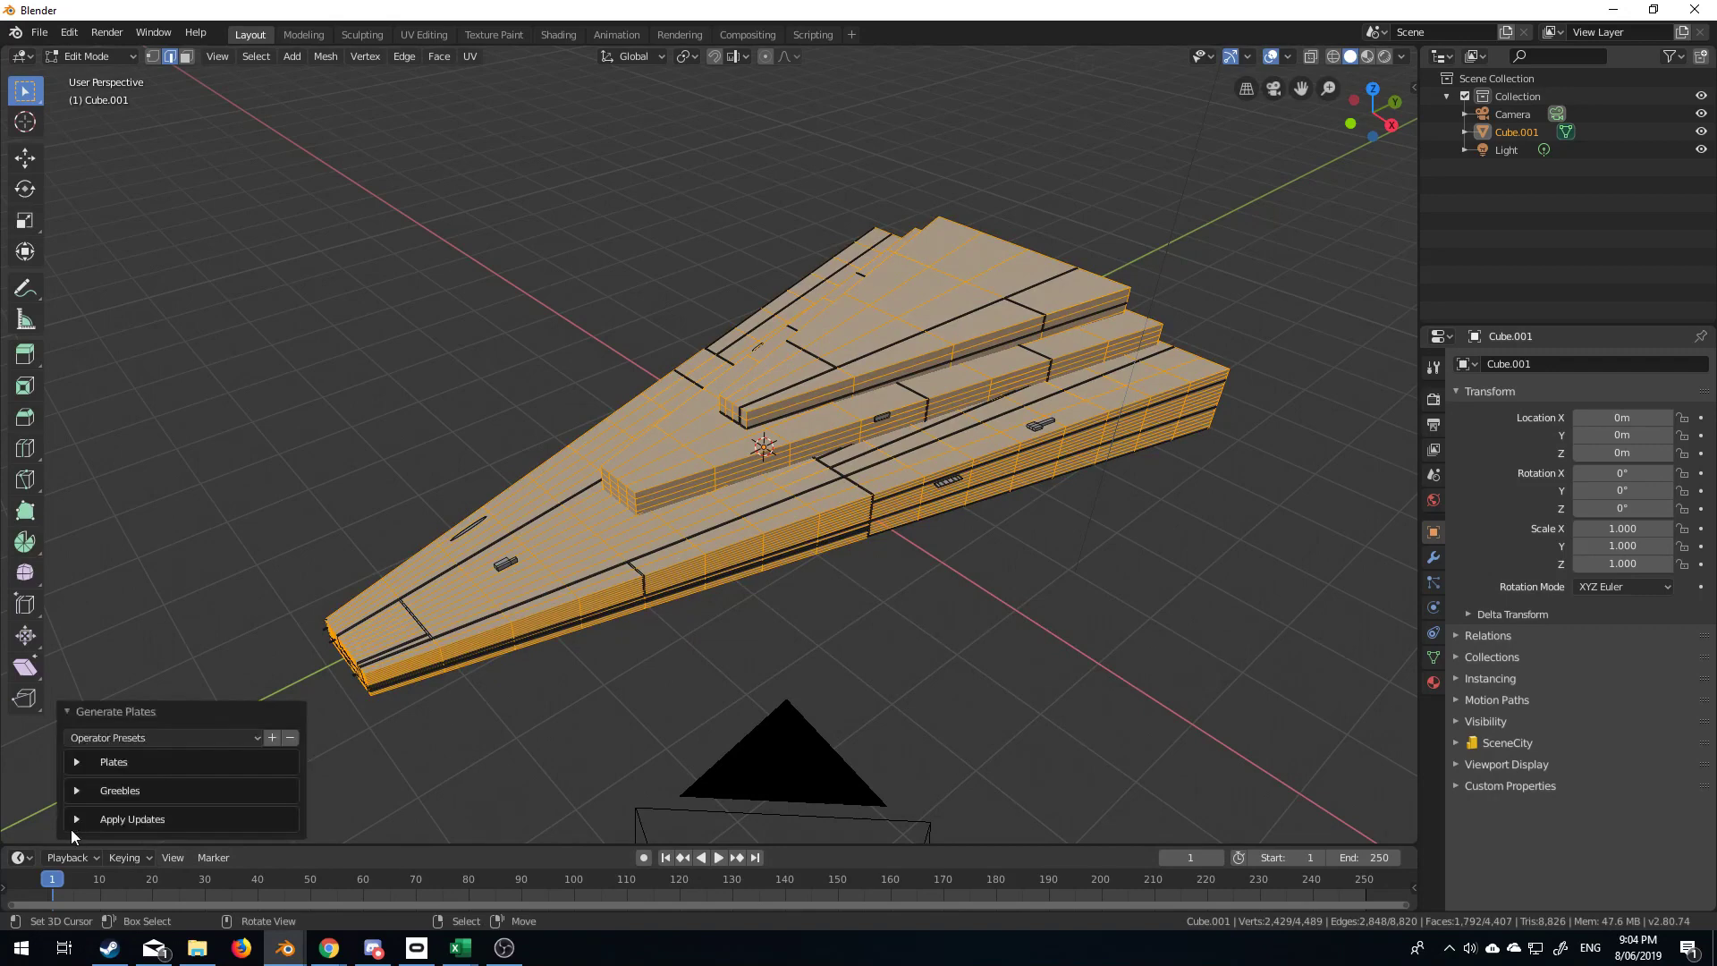
click(83, 762)
click(82, 585)
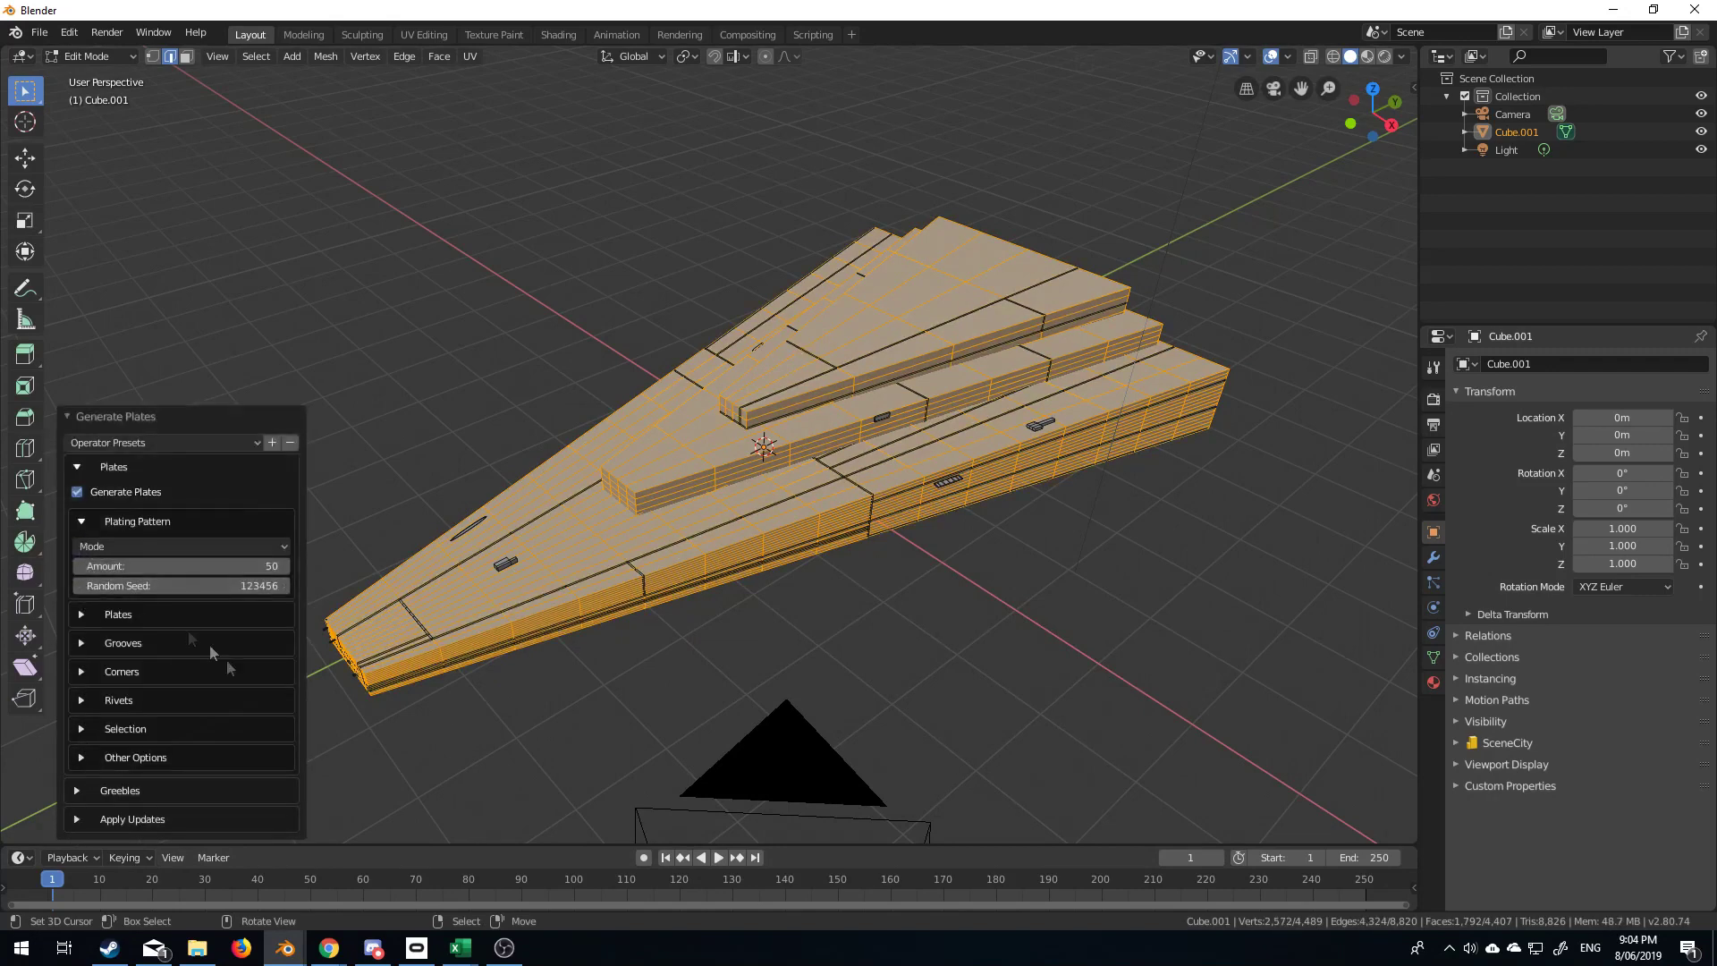
click(225, 567)
text(500)
key(Return)
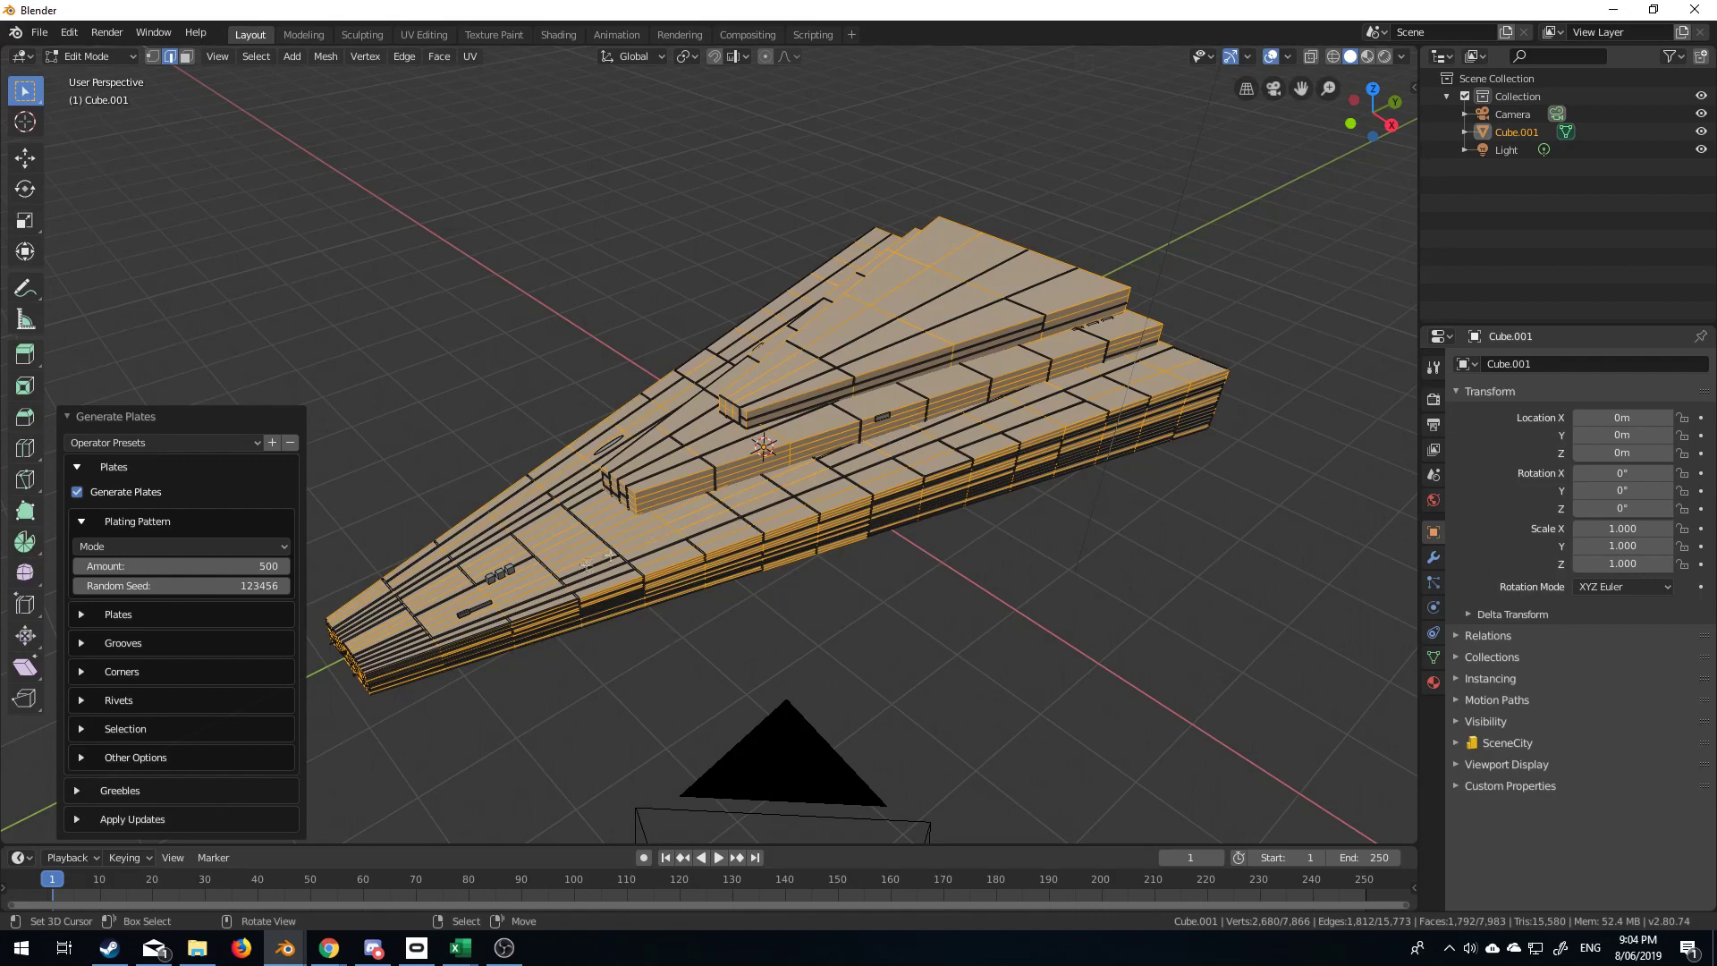
Expand the taper/height/bevel, Corners and Greebles settings to review them.
click(81, 615)
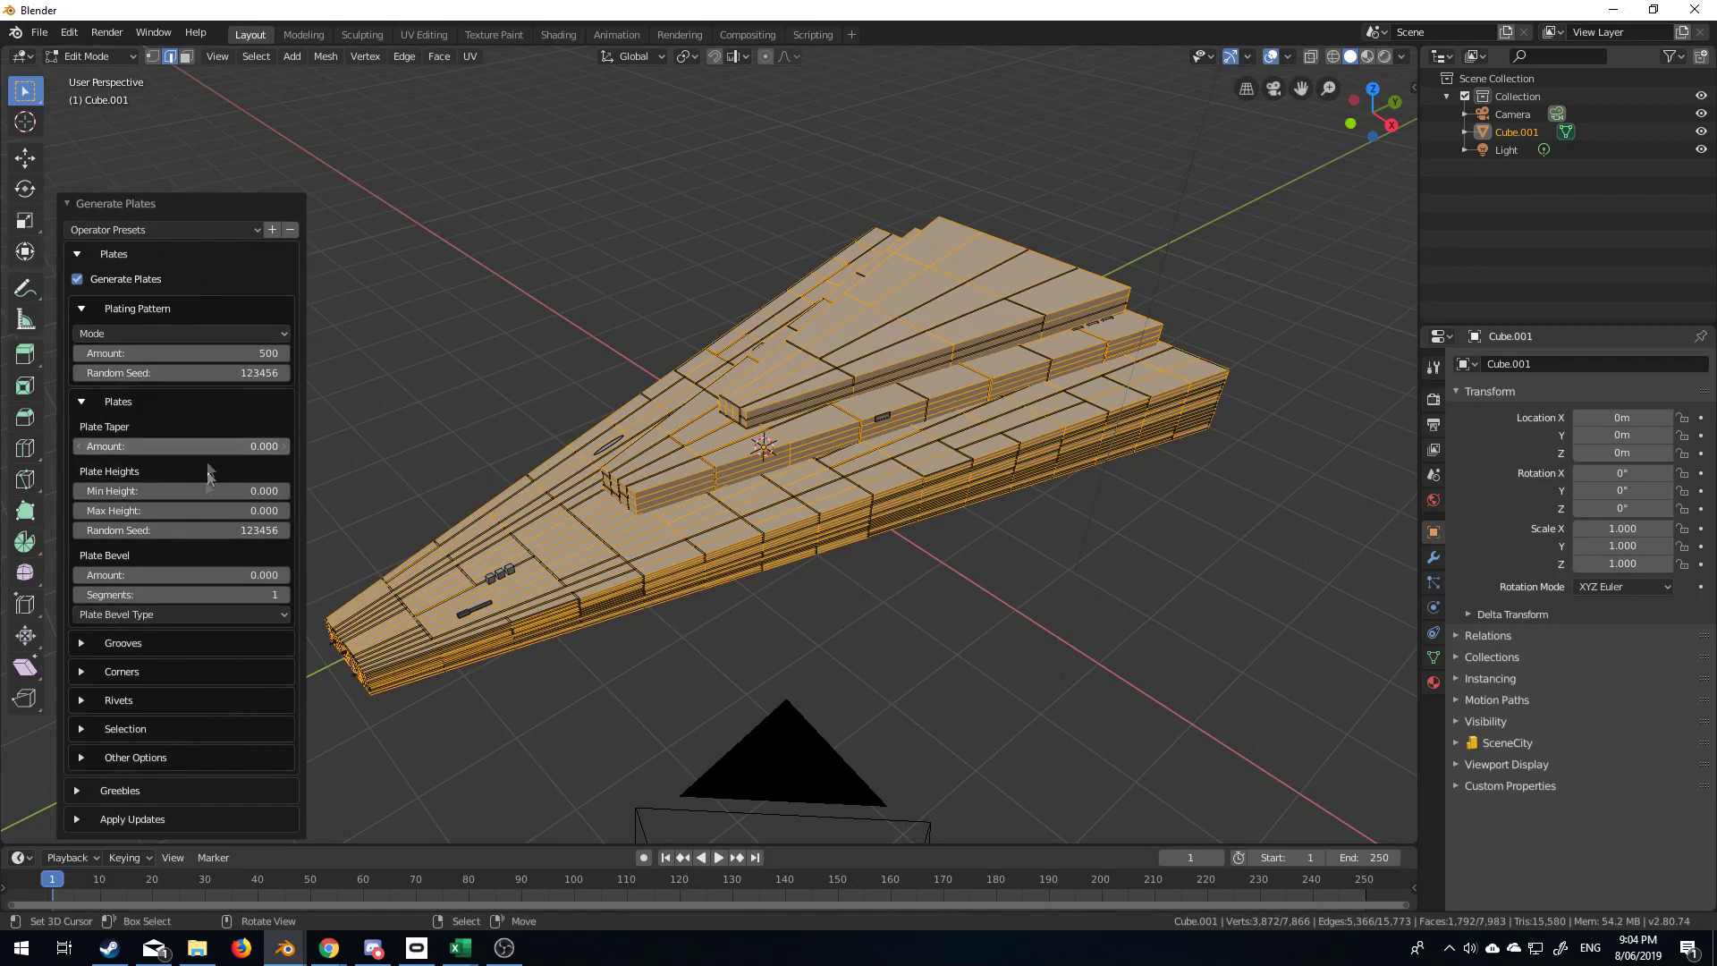
click(85, 672)
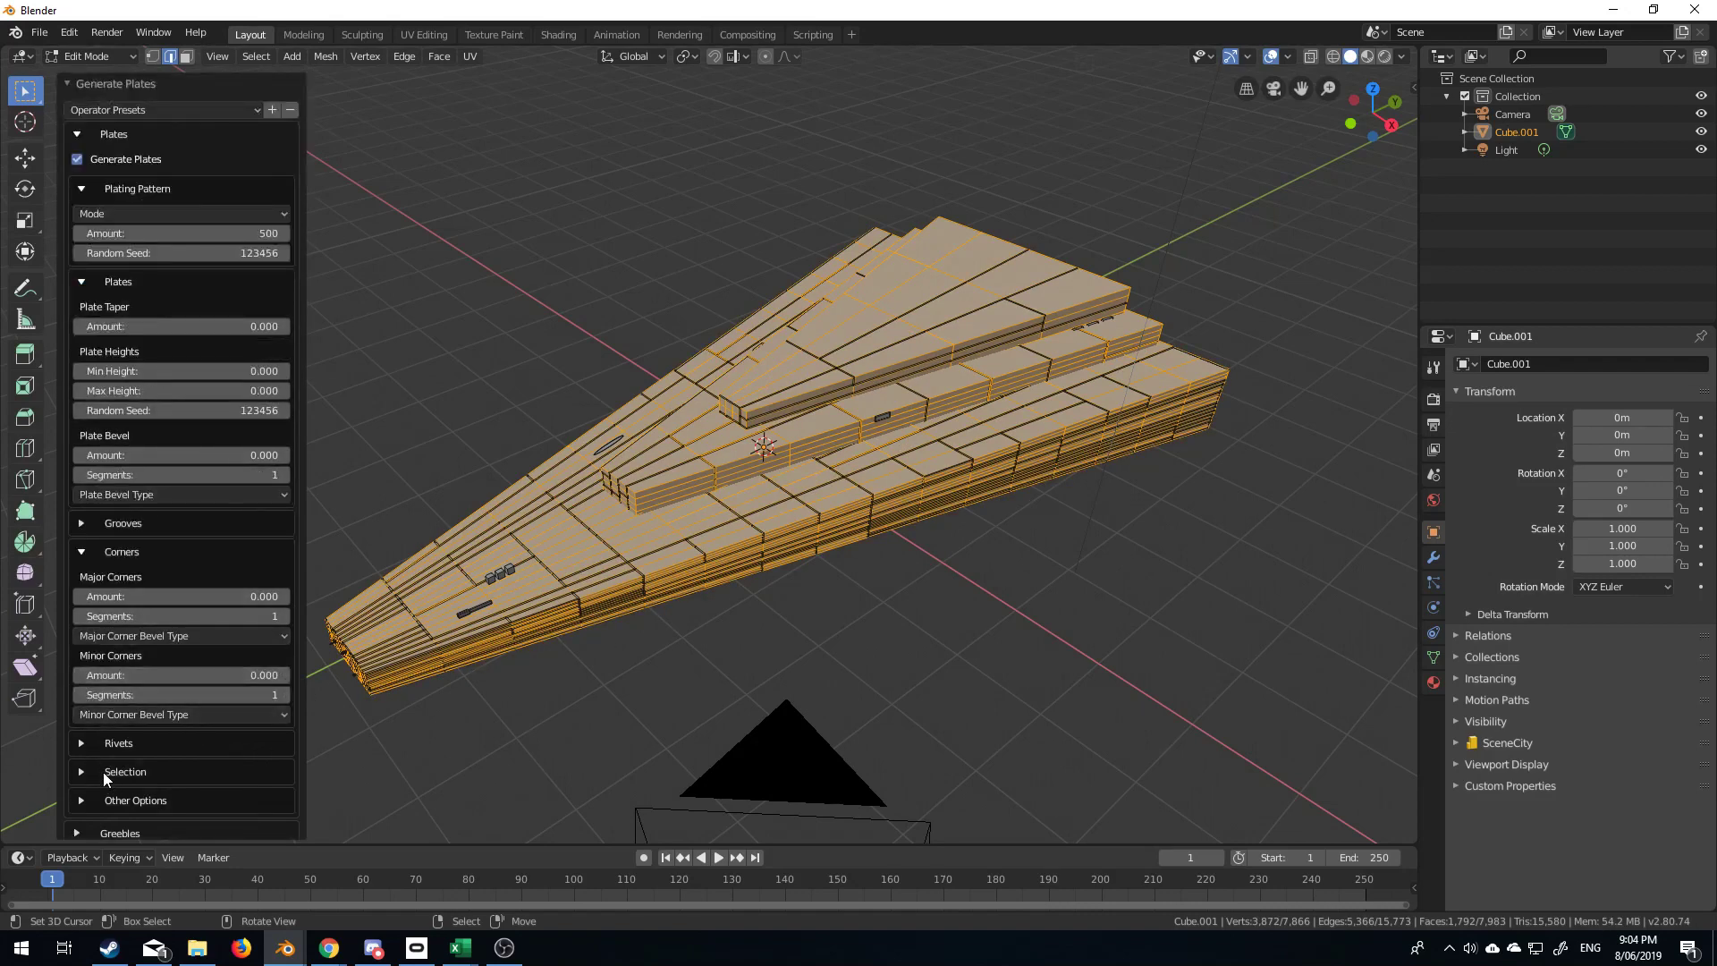
scroll(104, 771, down, 1)
click(164, 796)
scroll(164, 796, down, 3)
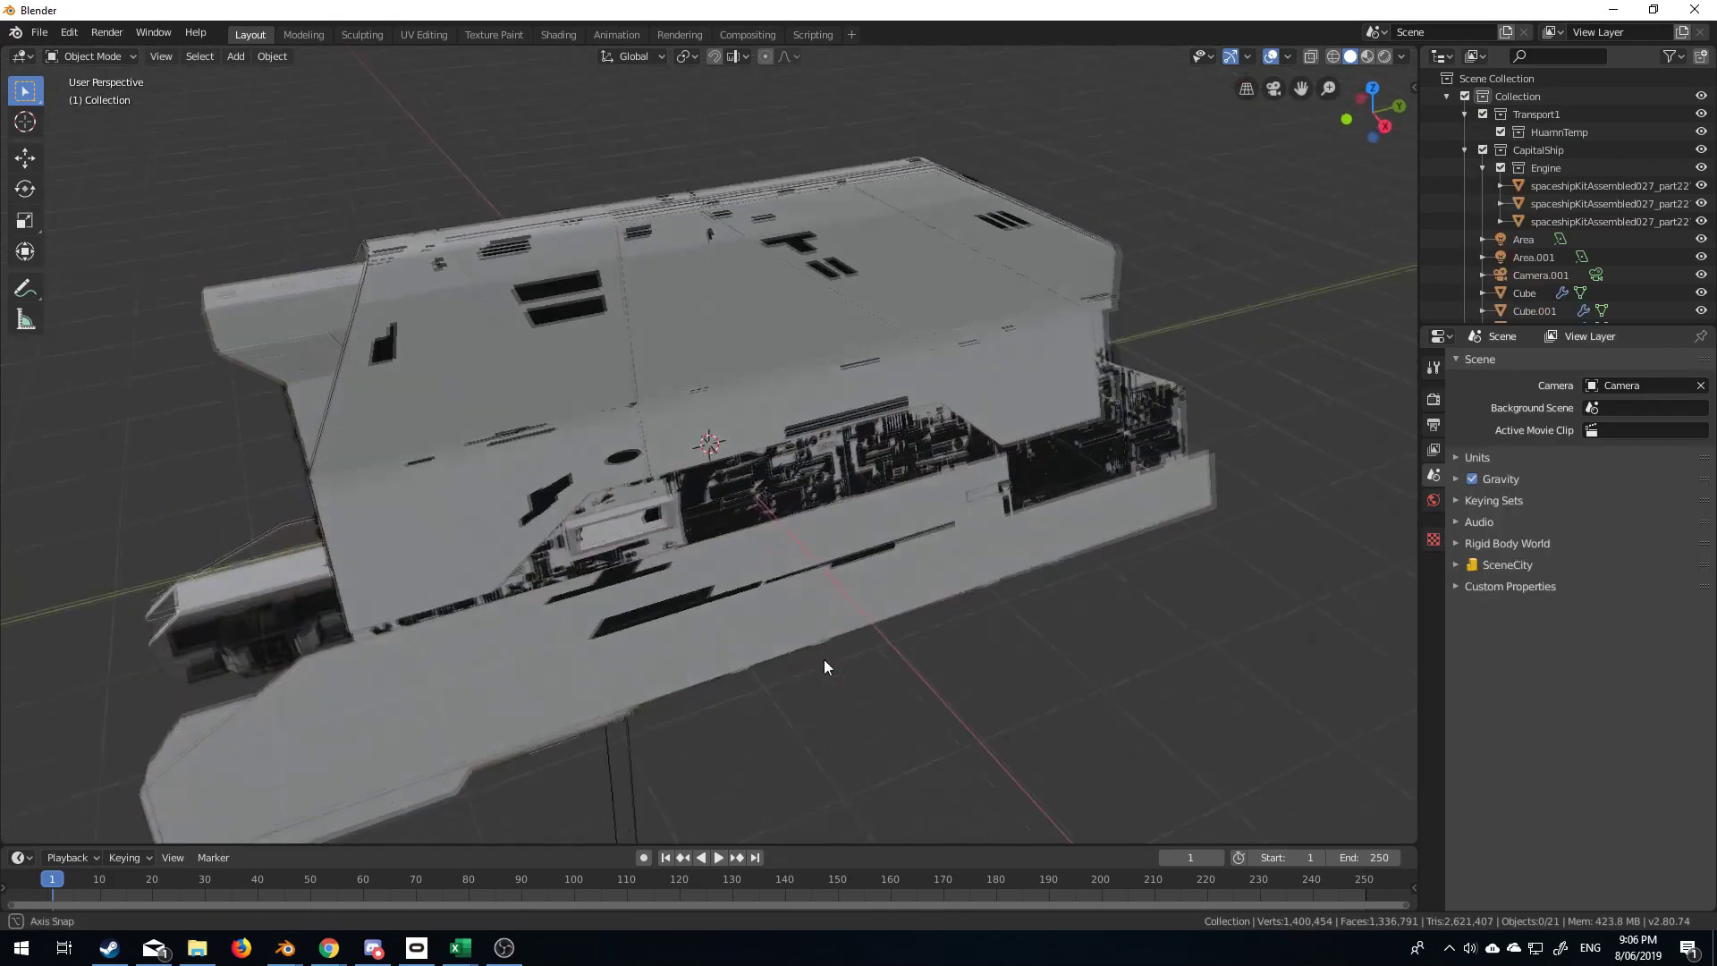
Orbit, pan and zoom around the greebled hull, then switch to the browser's product page.
middle_drag(824, 659, 738, 420)
scroll(739, 413, up, 3)
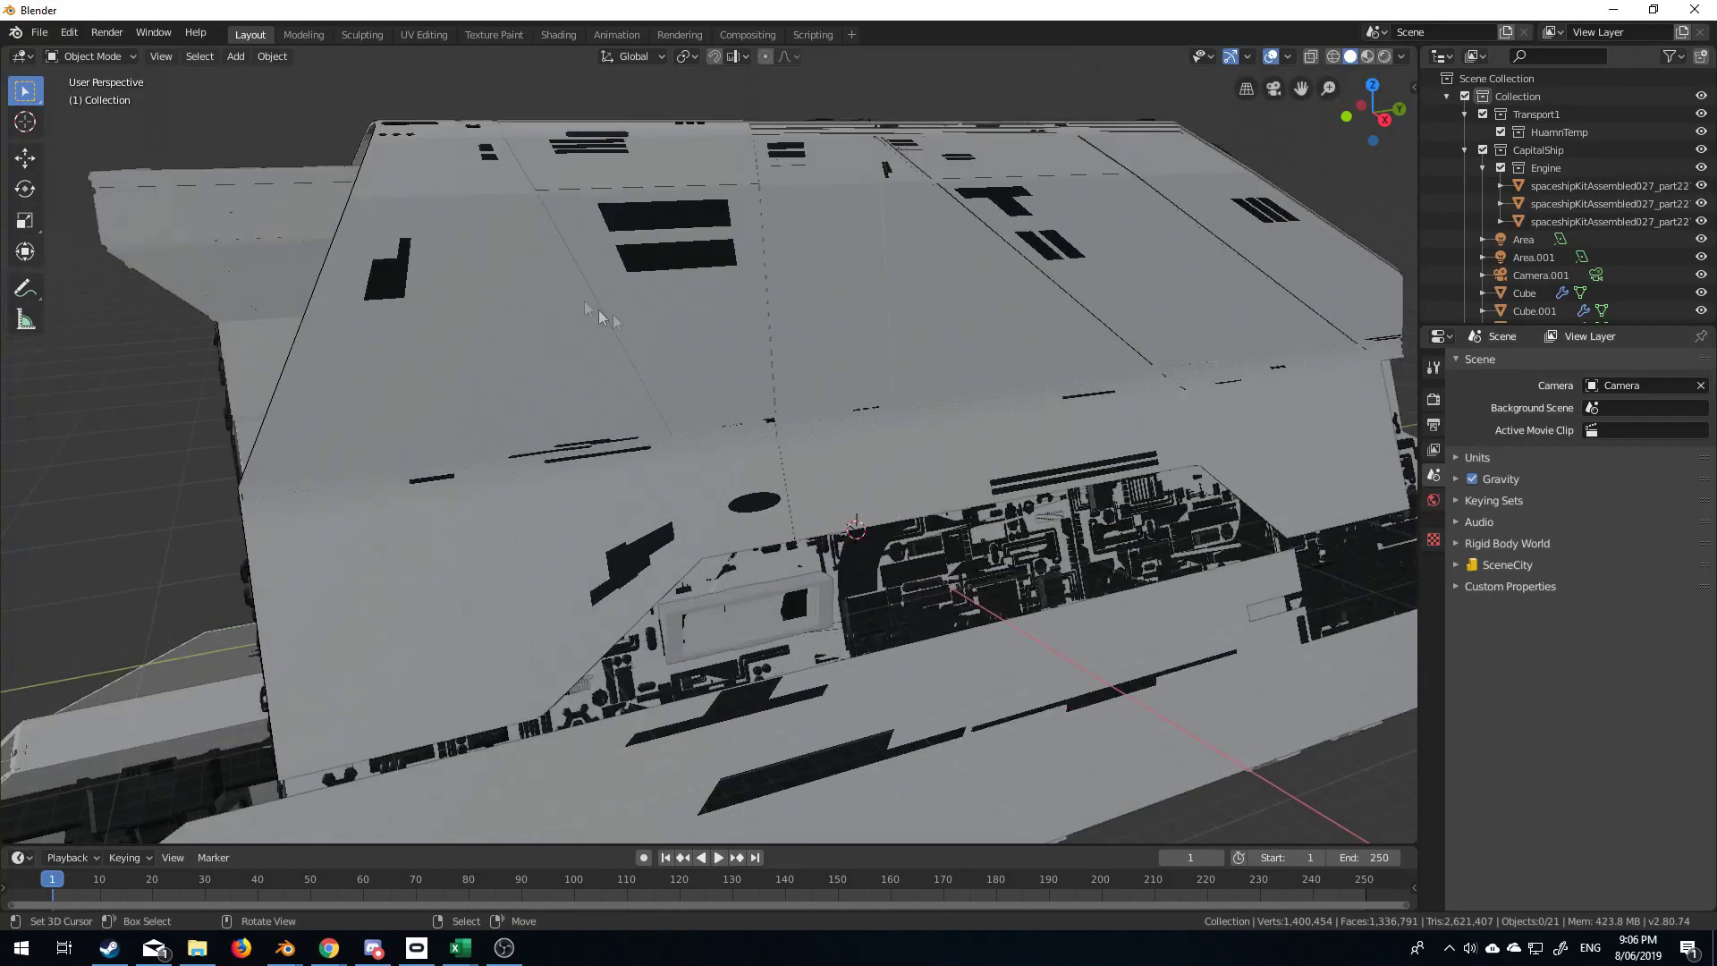
shift+middle_drag(639, 555, 617, 335)
middle_drag(685, 583, 1078, 575)
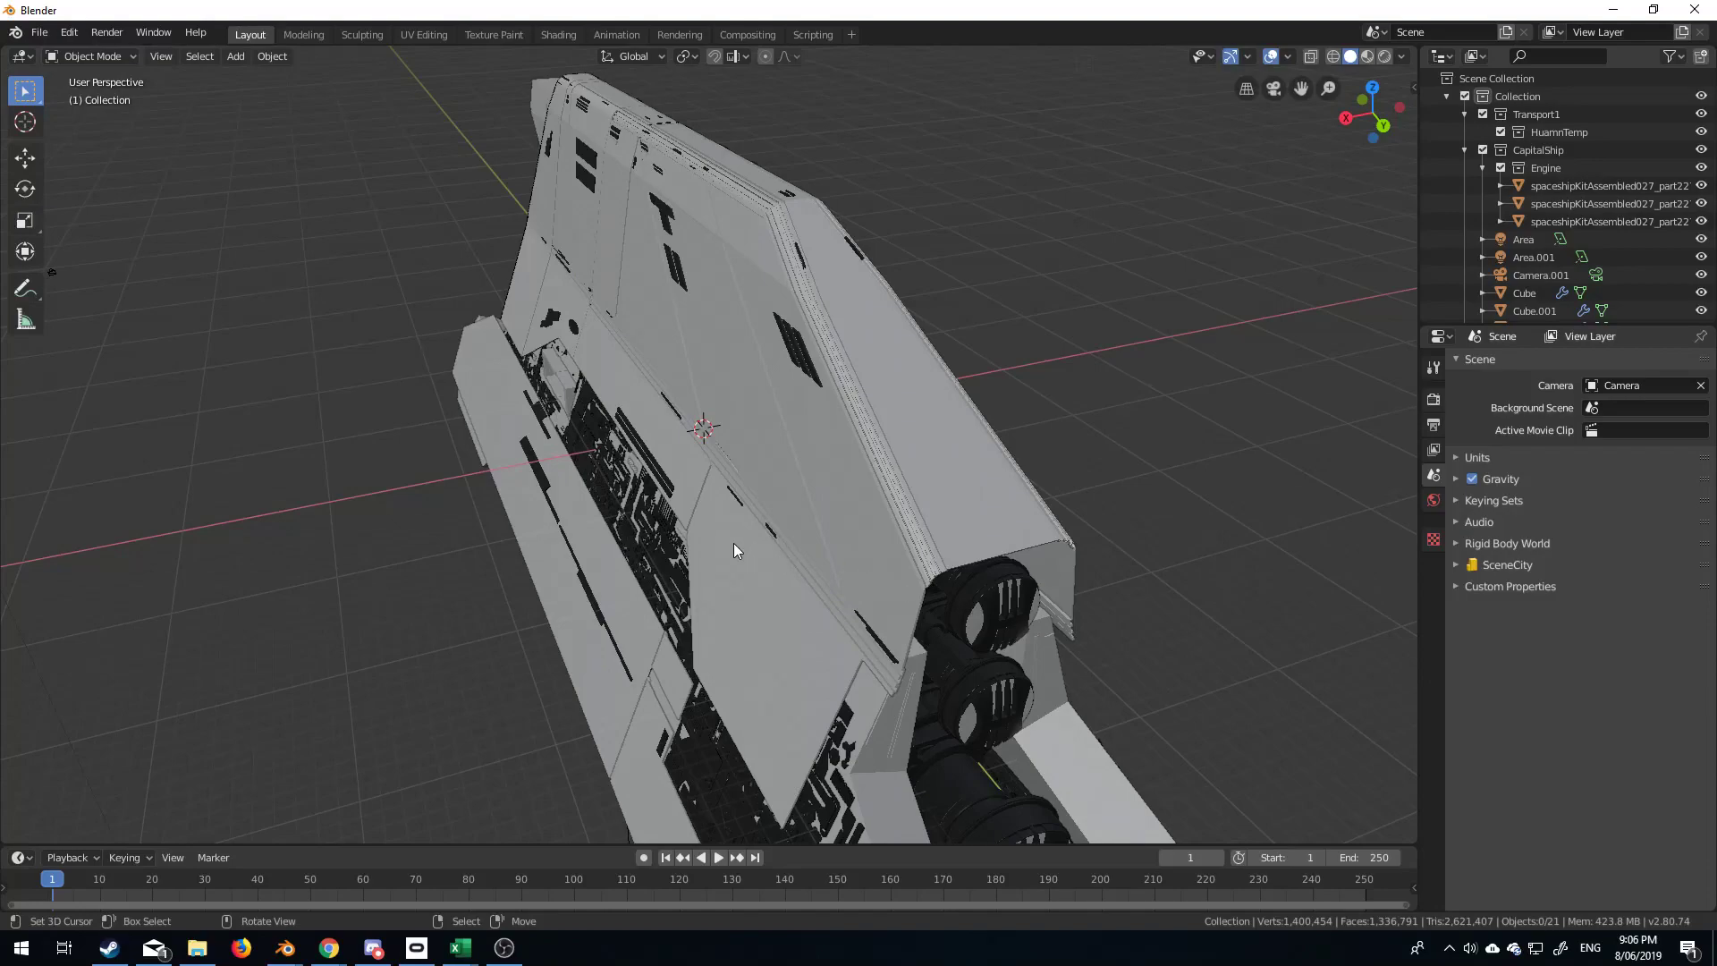
key(alt+Tab)
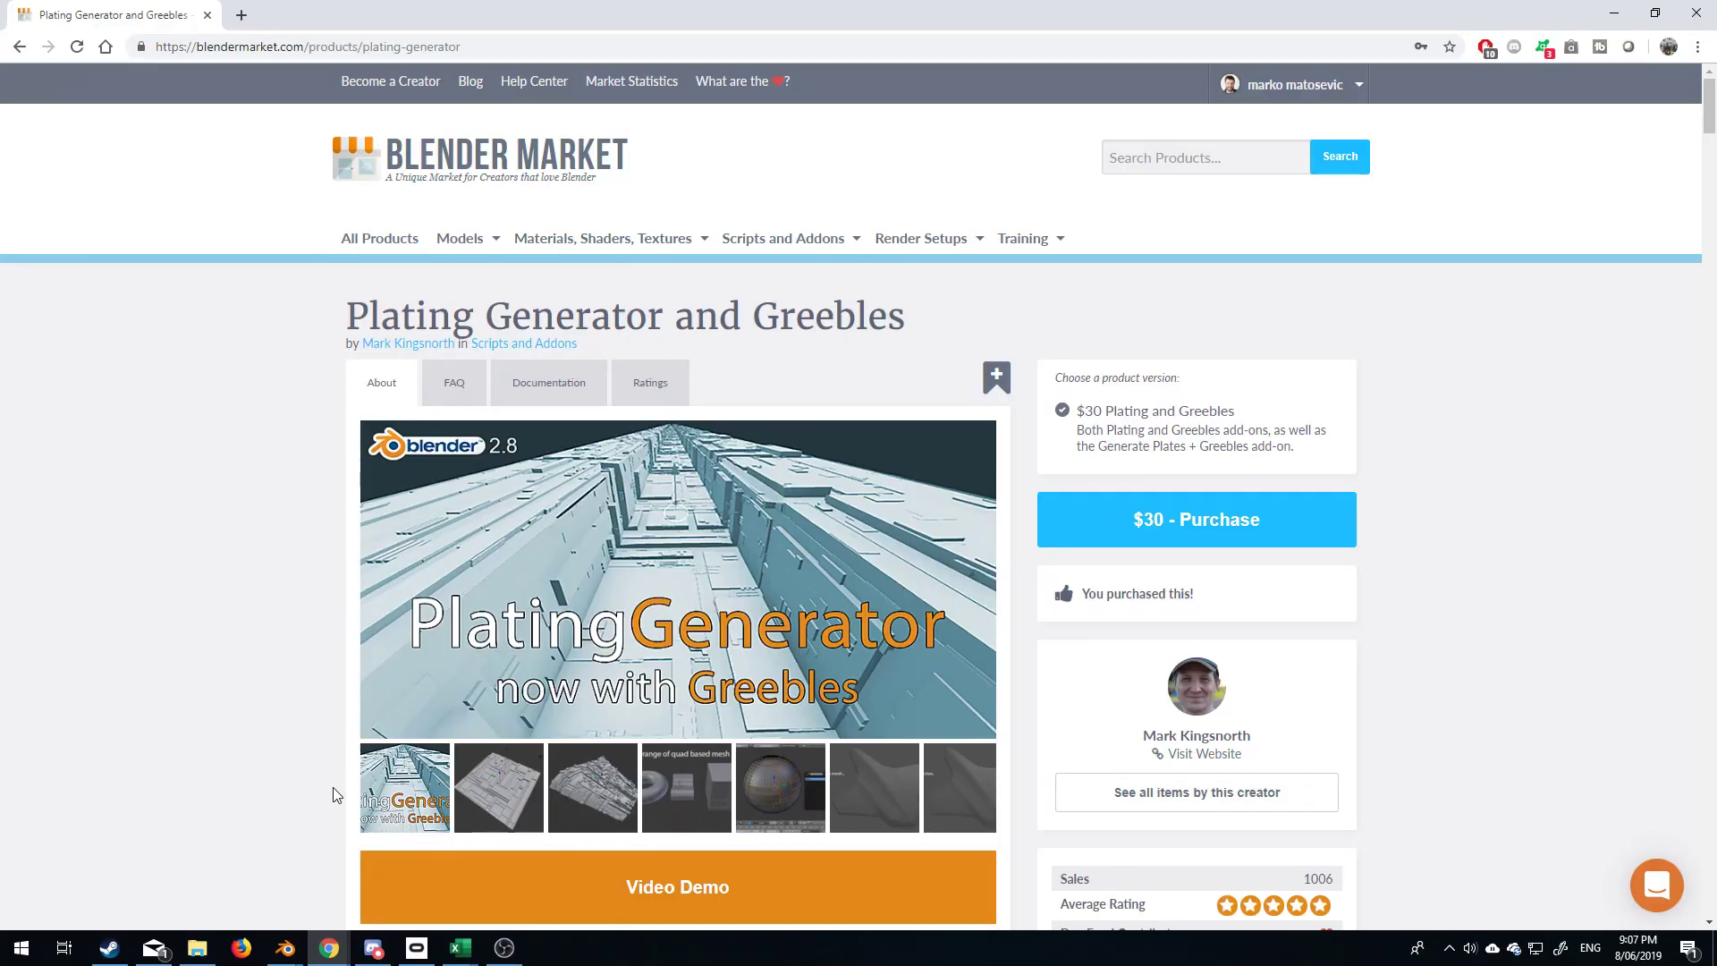